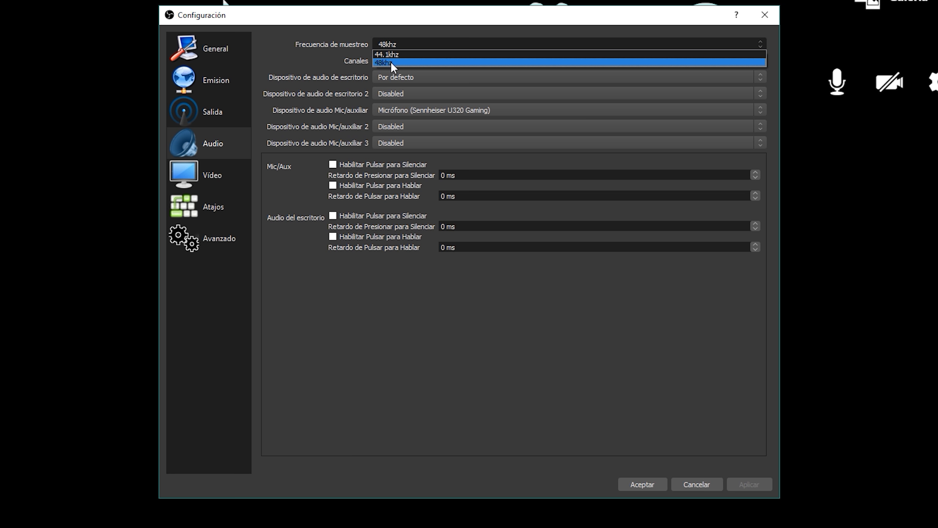
# Step: Set the audio sample rate to 48khz and the channels to Estéreo
pyautogui.click(390, 62)
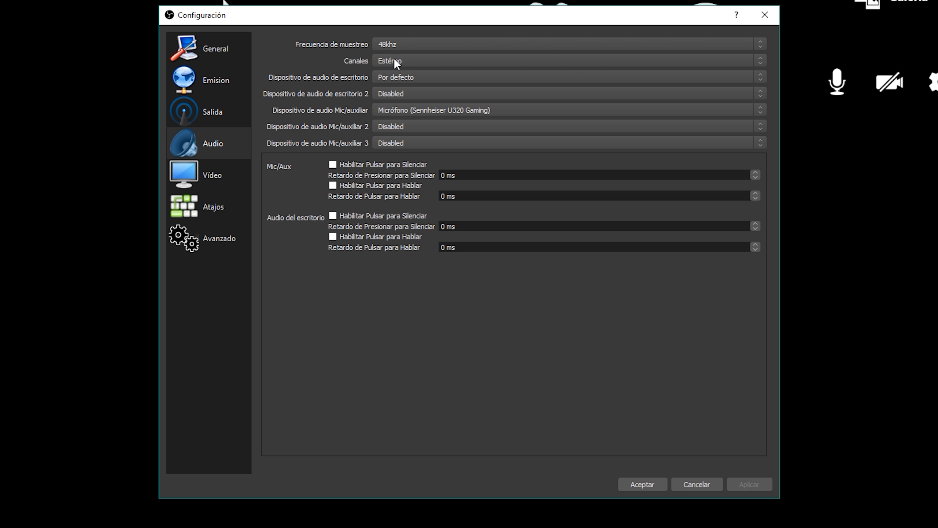
pyautogui.click(395, 58)
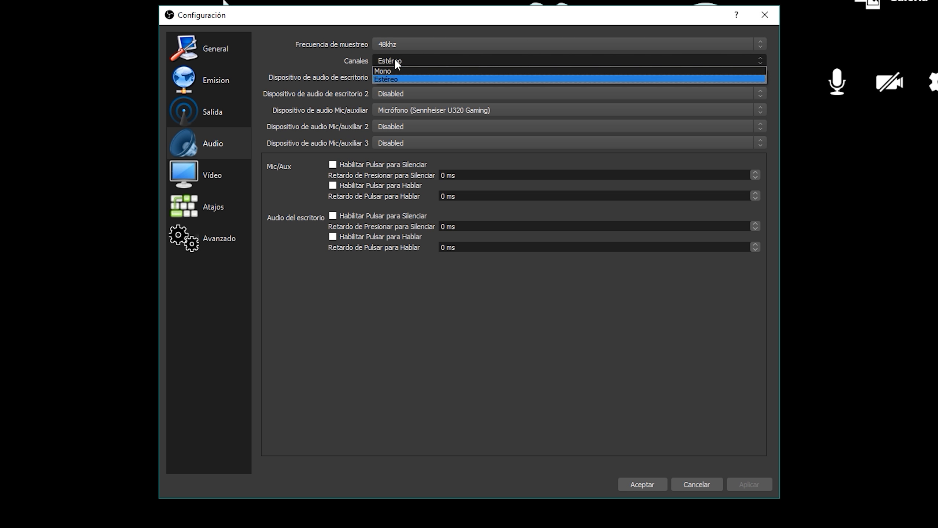
pyautogui.click(399, 79)
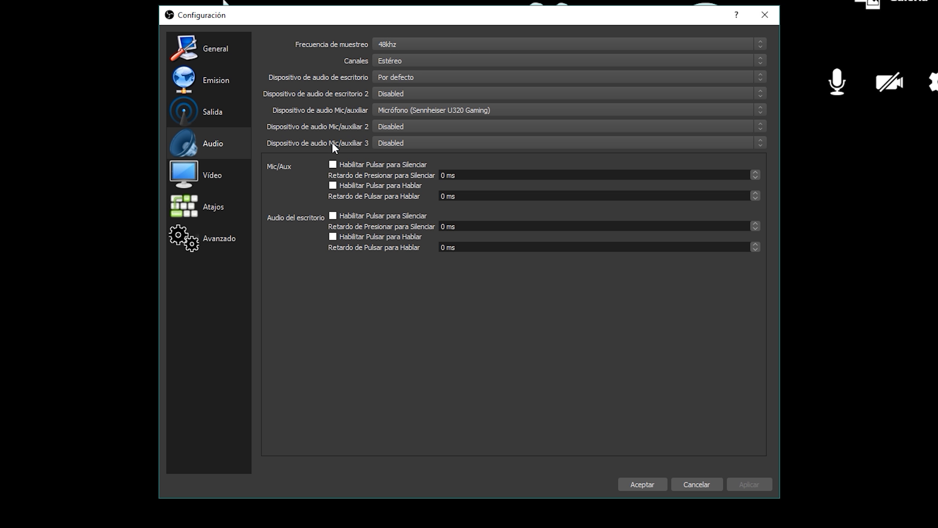
# Step: Set the first desktop audio device to Altavoces (Sennheiser U320 Gaming)
pyautogui.click(421, 78)
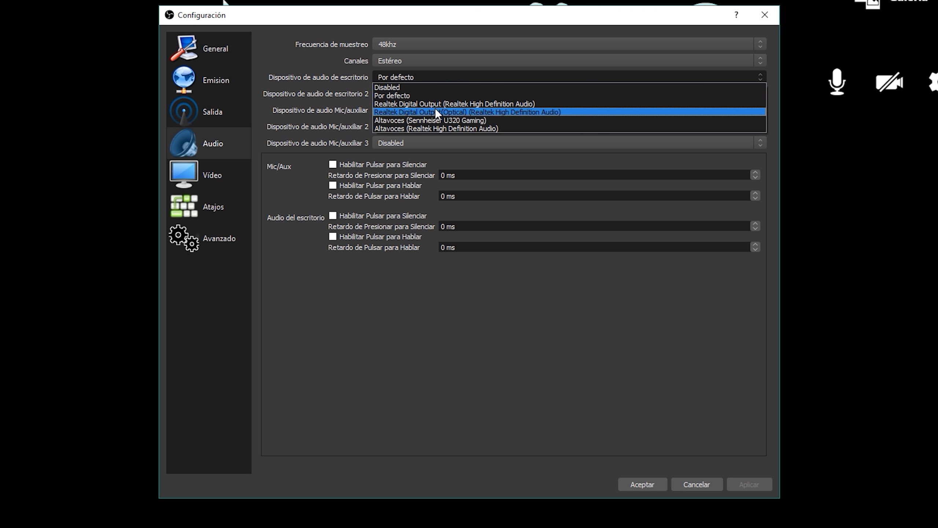
pyautogui.click(409, 97)
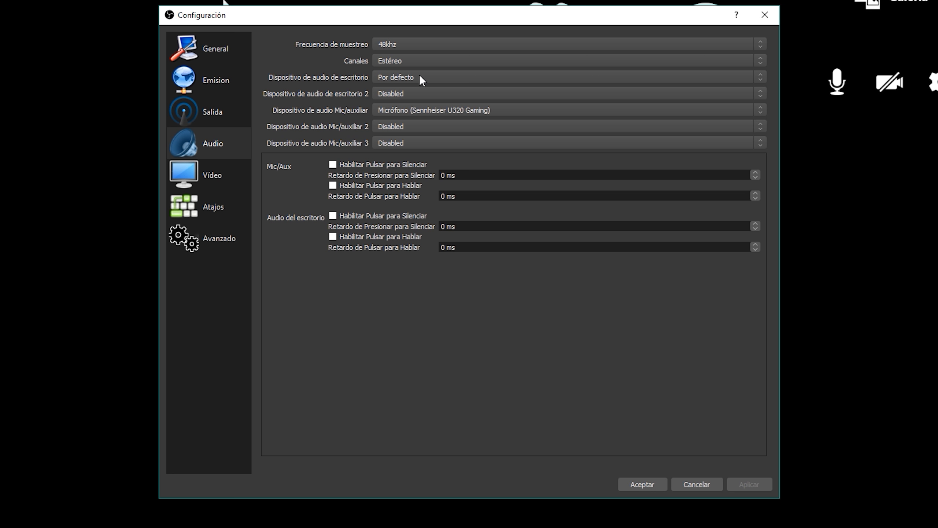
pyautogui.click(408, 80)
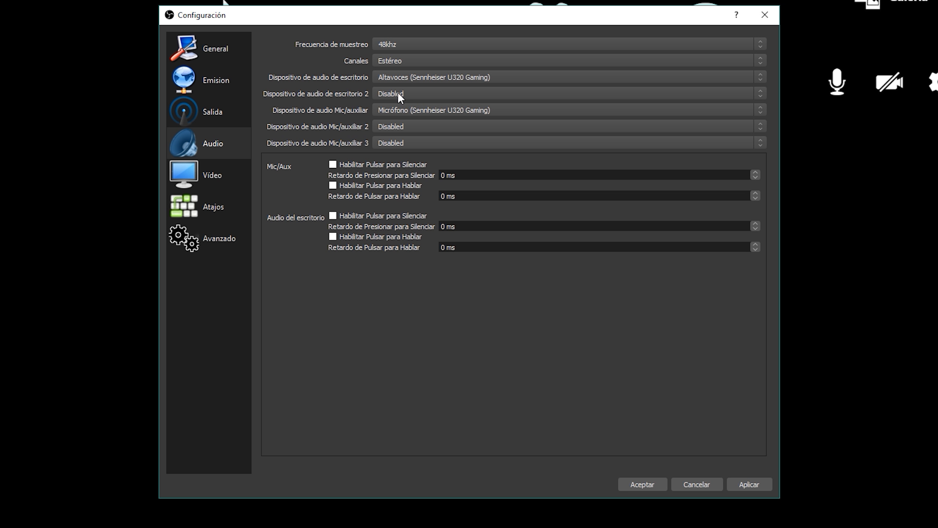
# Step: Try Por defecto for the first Mic/auxiliary device, and set it to Micrófono (Sennheiser U320 Gaming)
pyautogui.click(432, 111)
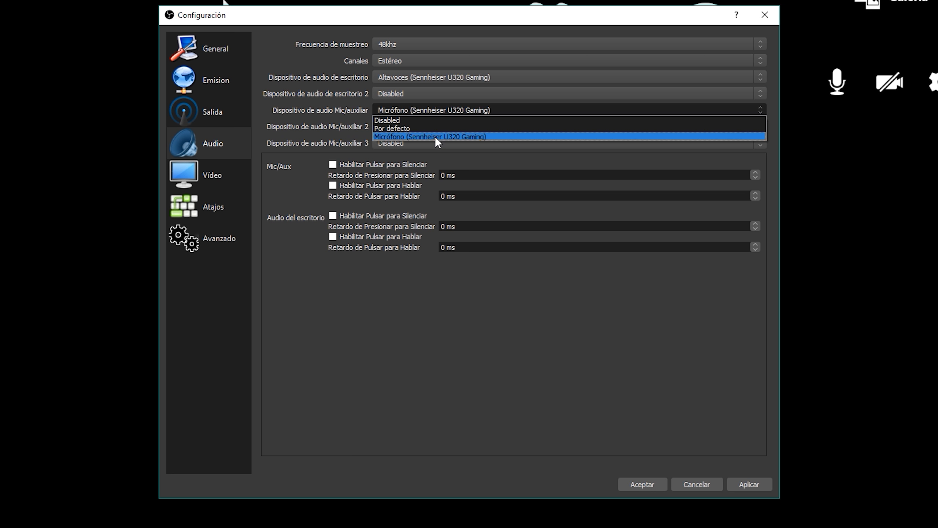
pyautogui.click(427, 127)
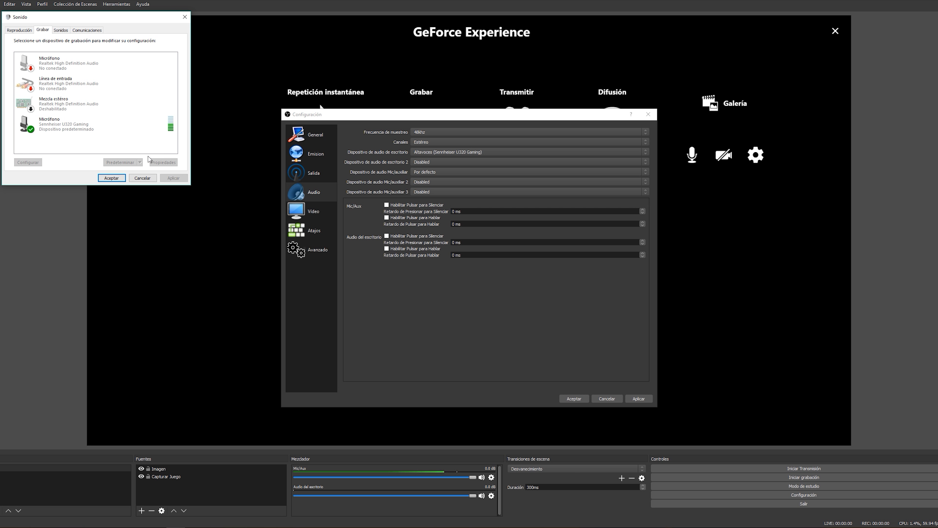
pyautogui.click(435, 172)
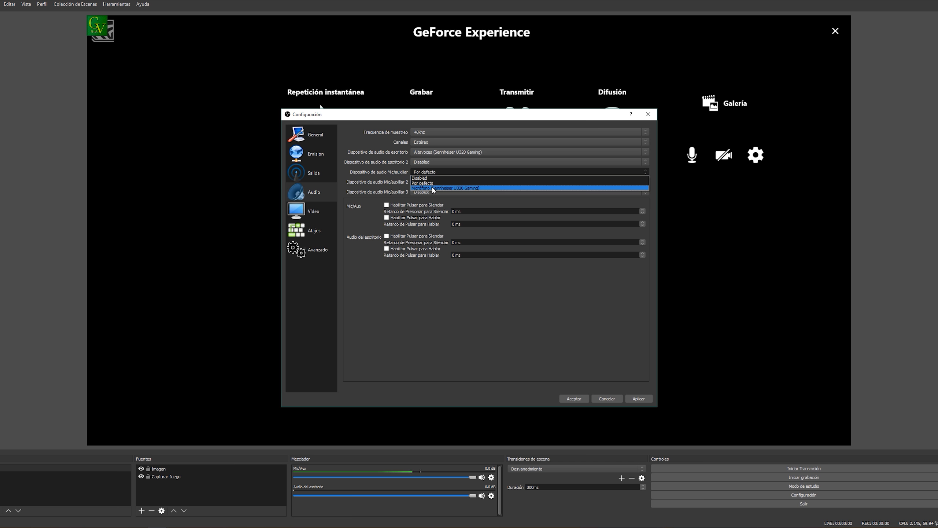
pyautogui.click(433, 188)
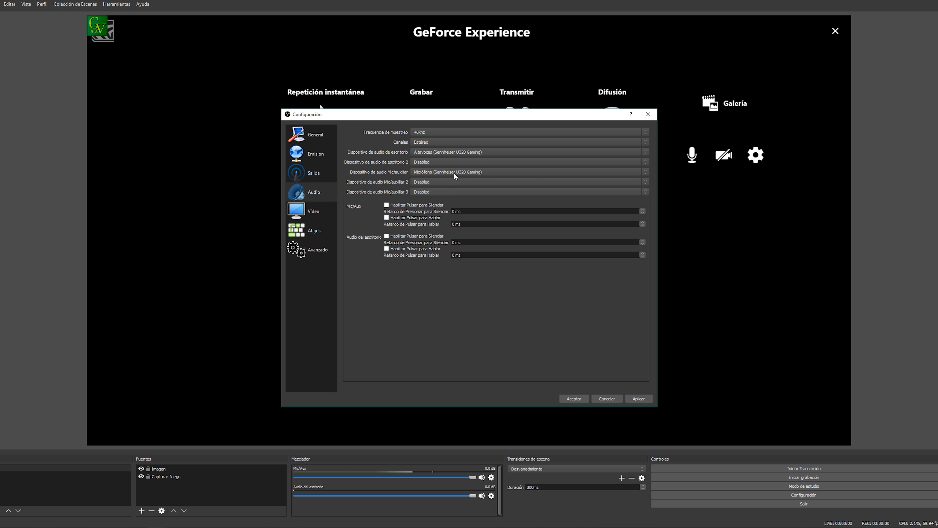
# Step: In the video settings, keep the Bicúbico (16 muestras) scale filter and choose 59.94 as the common FPS value
pyautogui.click(313, 211)
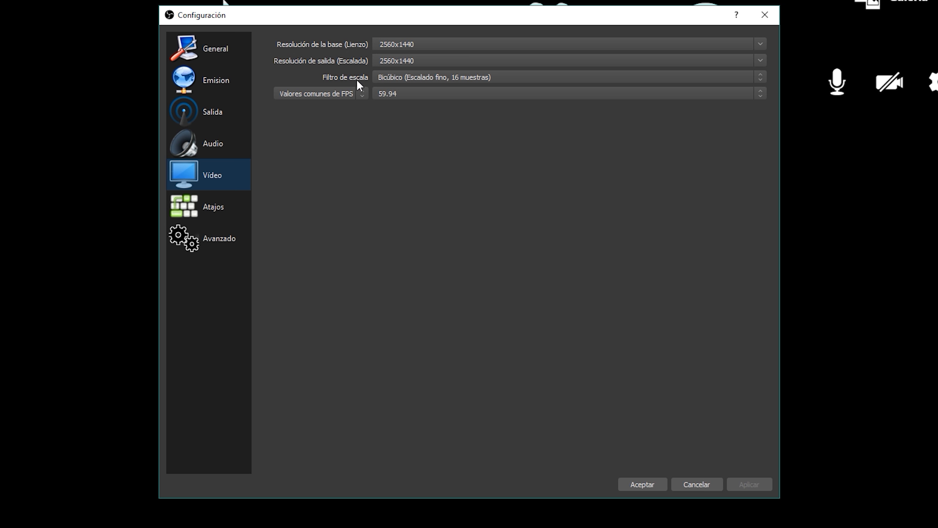
pyautogui.click(412, 78)
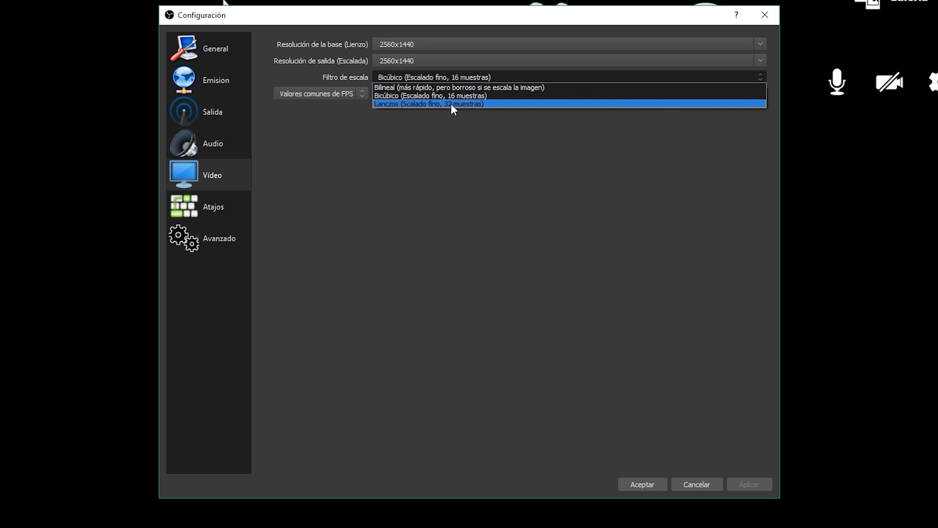
pyautogui.click(461, 78)
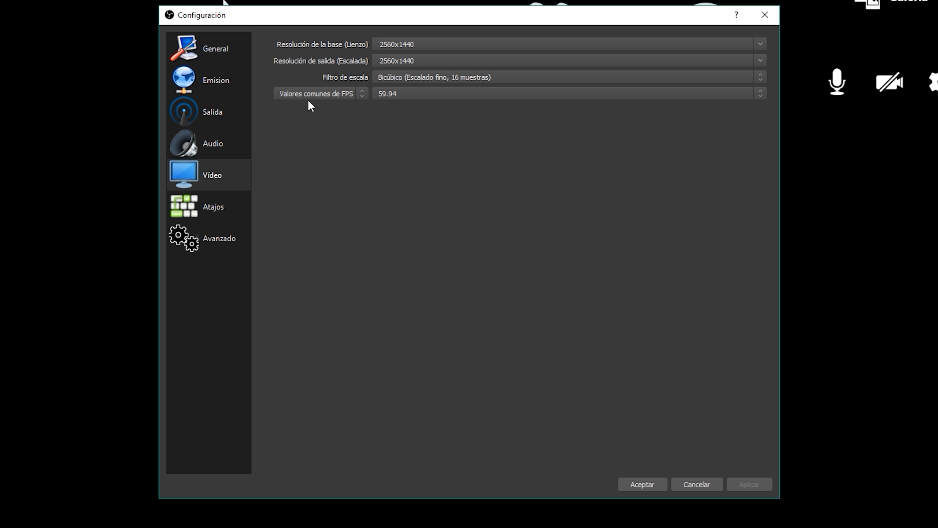
pyautogui.click(405, 95)
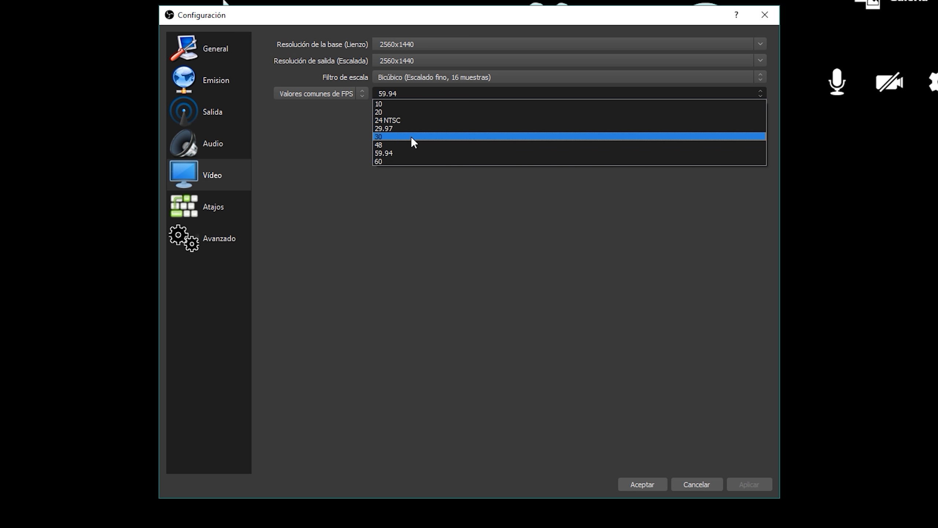
pyautogui.click(411, 152)
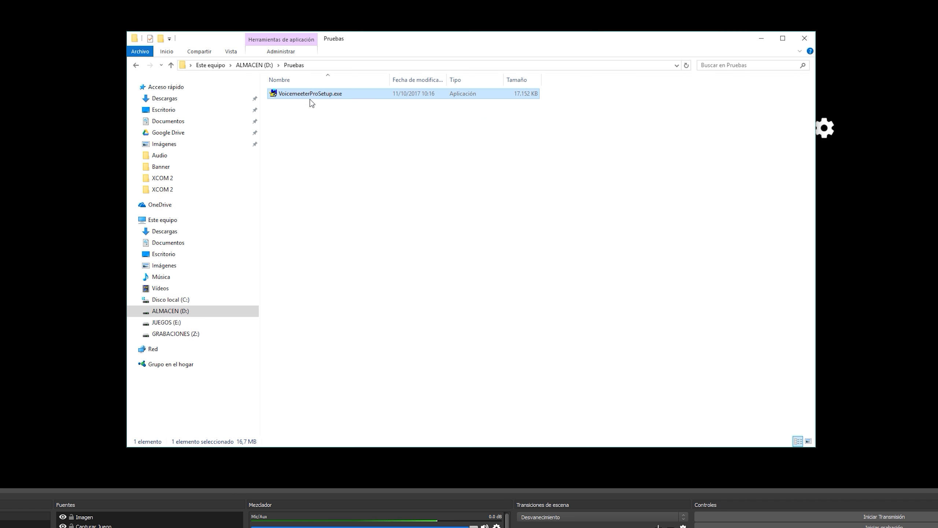
# Step: Run VoicemeeterProSetup.exe from the Pruebas folder and install Voicemeeter Banana
pyautogui.doubleClick(312, 94)
pyautogui.click(421, 332)
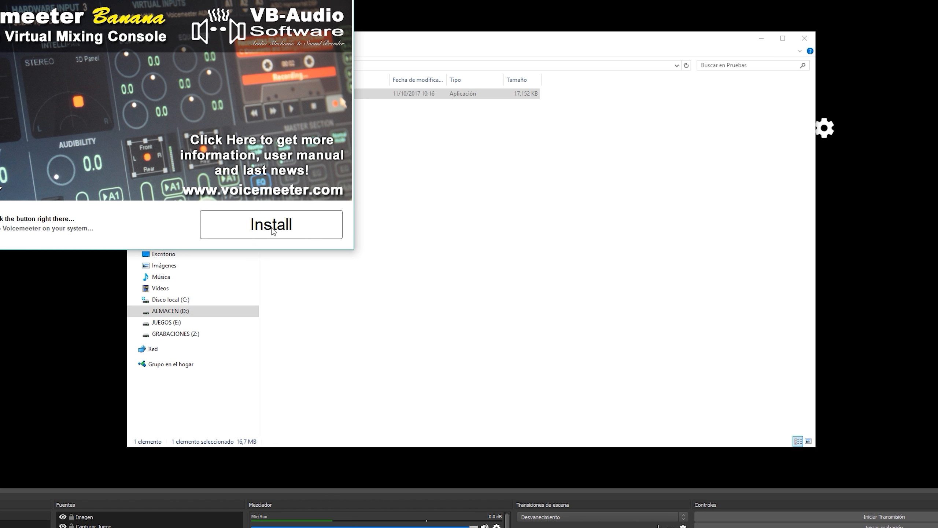
pyautogui.click(252, 236)
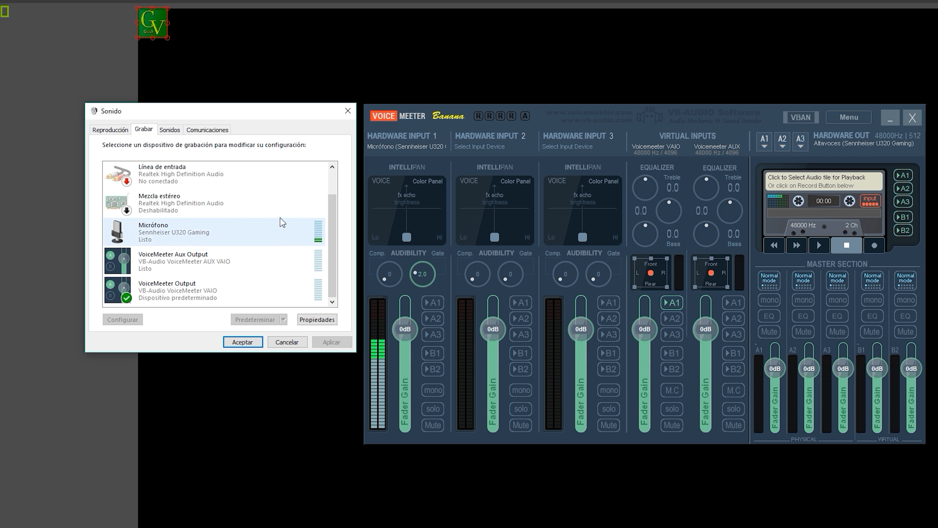
# Step: Check VoiceMeeter Input among the Windows playback devices in the Sonido dialog
pyautogui.moveTo(268, 113); pyautogui.dragTo(248, 117)
pyautogui.click(90, 130)
pyautogui.click(119, 292)
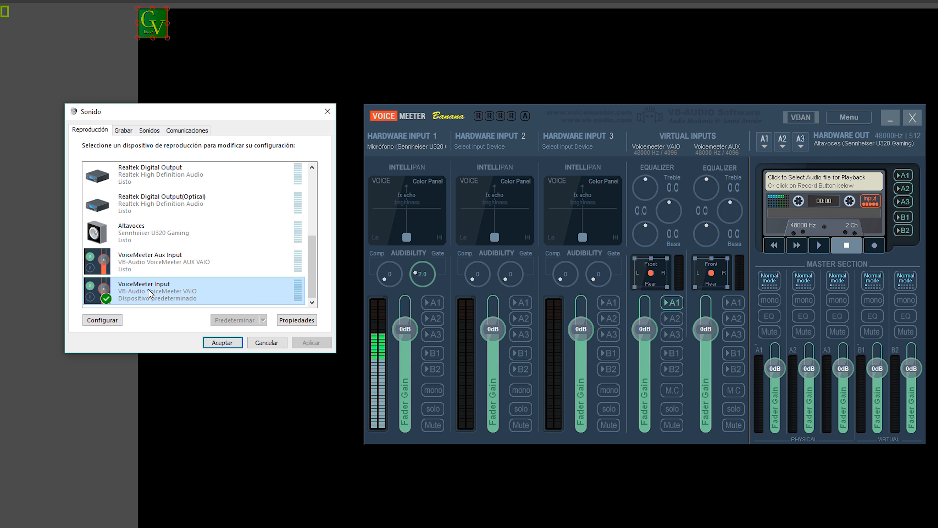
pyautogui.click(124, 130)
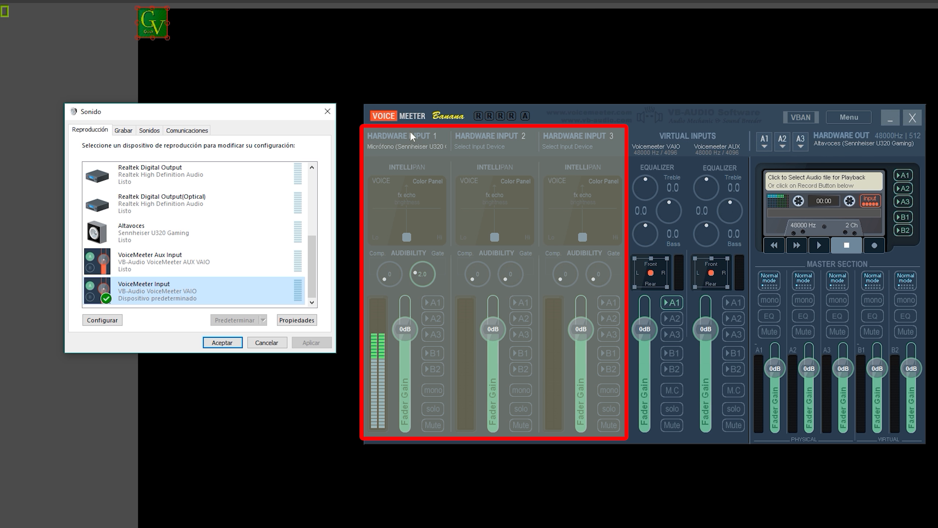
# Step: Assign WDM: Micrófono (Sennheiser U320 Gaming) to Hardware Input 1 and WDM: Altavoces (Sennheiser U320 Gaming) to output A1
pyautogui.click(396, 146)
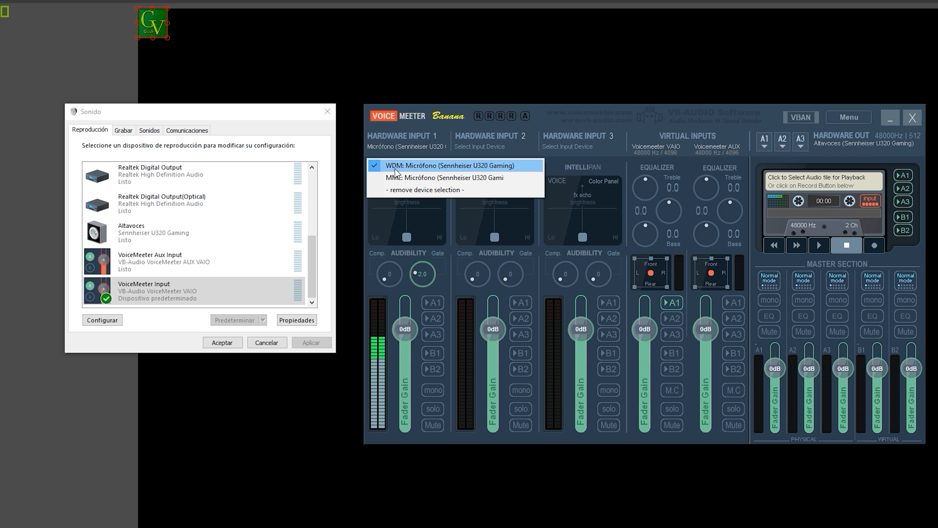
pyautogui.click(393, 168)
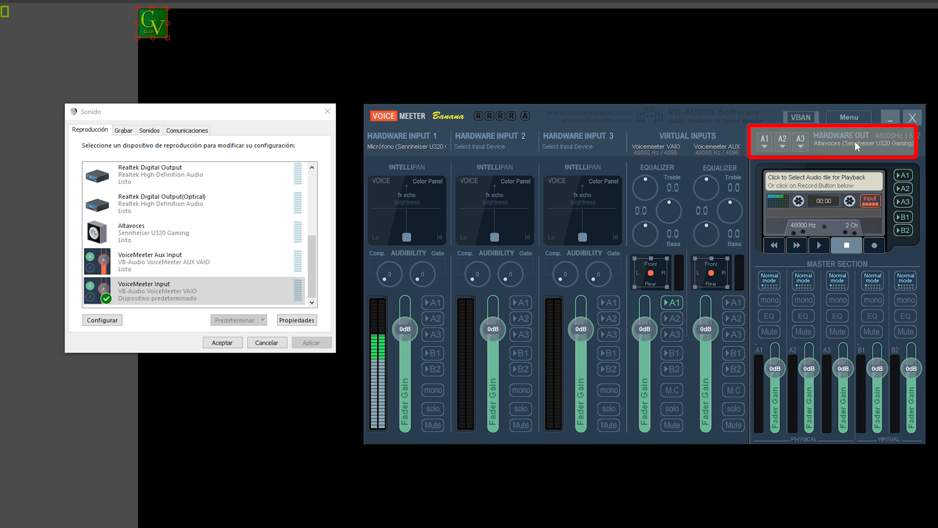
pyautogui.click(764, 144)
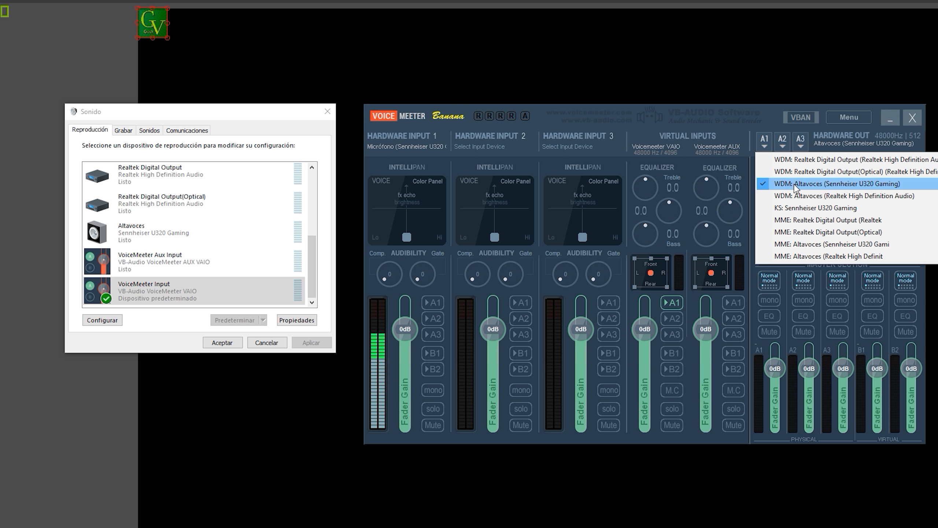
pyautogui.click(872, 185)
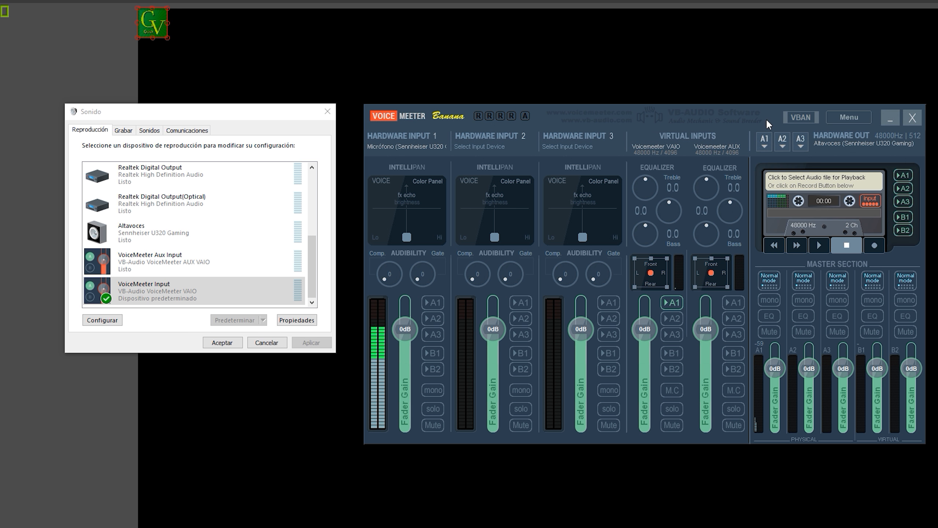
# Step: Assign WDM: Altavoces (Realtek High Definition Audio) to hardware output A2
pyautogui.click(784, 144)
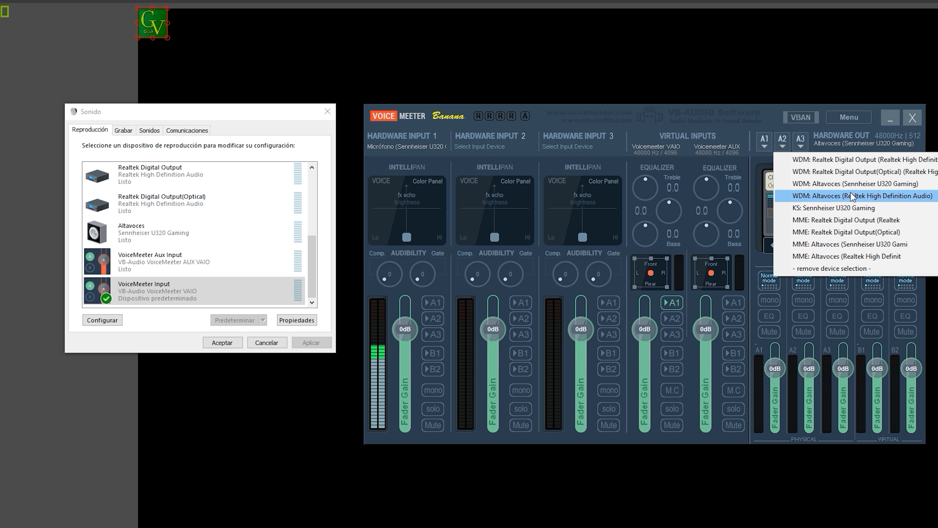
pyautogui.click(862, 196)
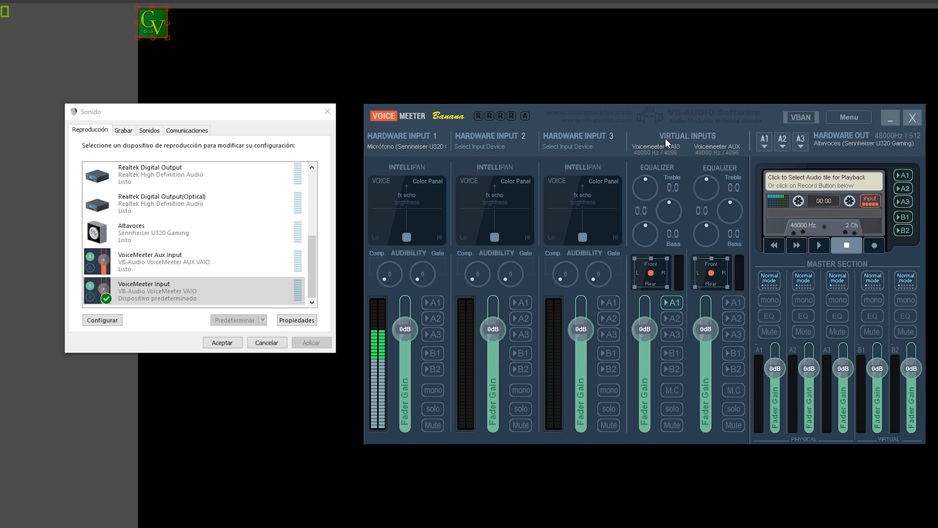
pyautogui.click(170, 291)
pyautogui.click(434, 301)
pyautogui.click(783, 142)
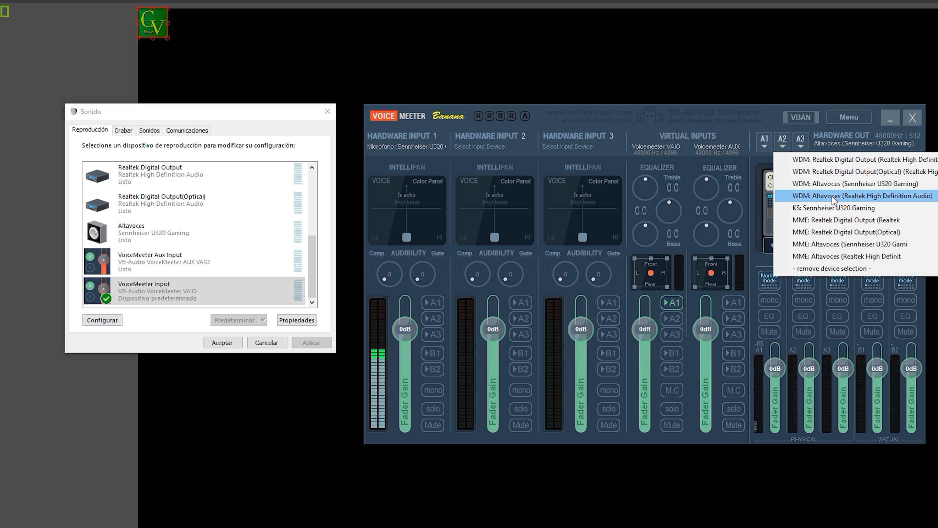
pyautogui.click(832, 195)
# Step: Try the output routings of Hardware Input 1 and leave only B1 enabled
pyautogui.click(434, 320)
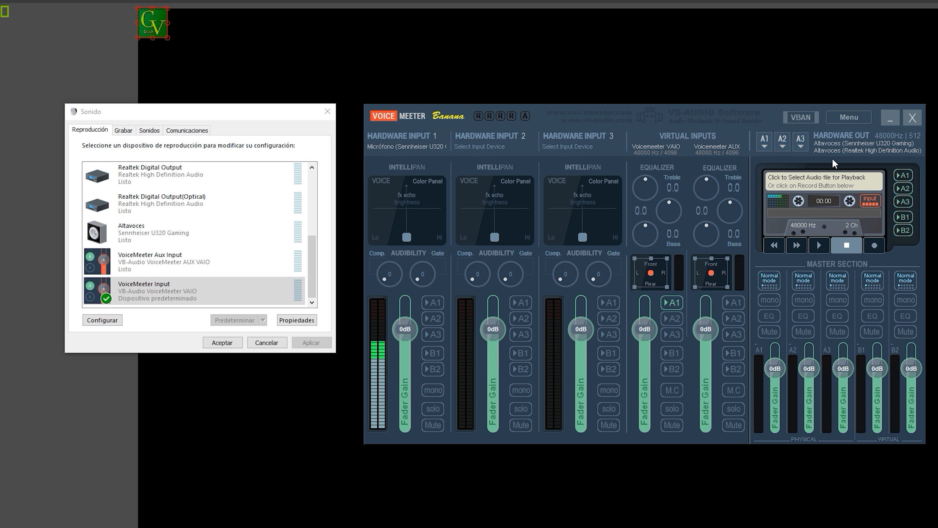
pyautogui.click(431, 355)
pyautogui.click(432, 353)
pyautogui.click(435, 371)
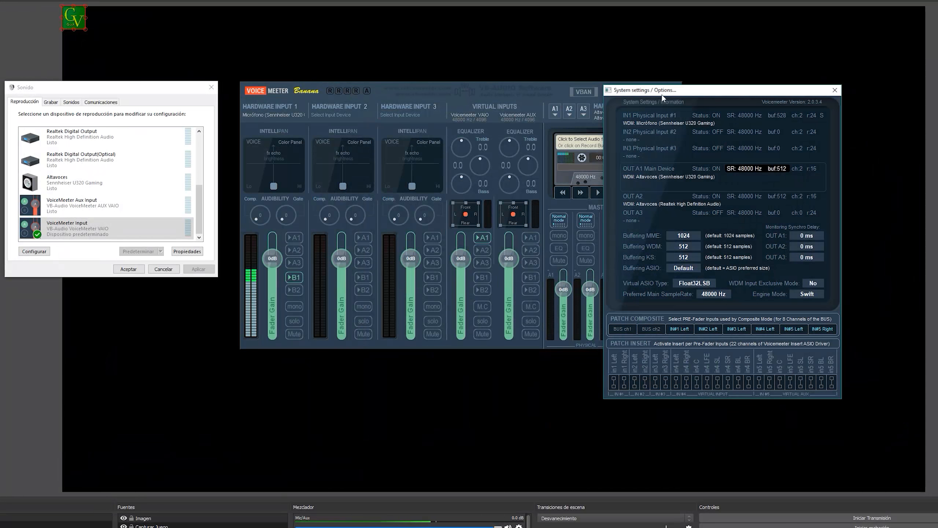
# Step: Run VBCABLE_ControlPanel.exe from the Voicemeeter program folder and set the internal sampling rate to 48000 Hz
pyautogui.moveTo(661, 94); pyautogui.dragTo(747, 91)
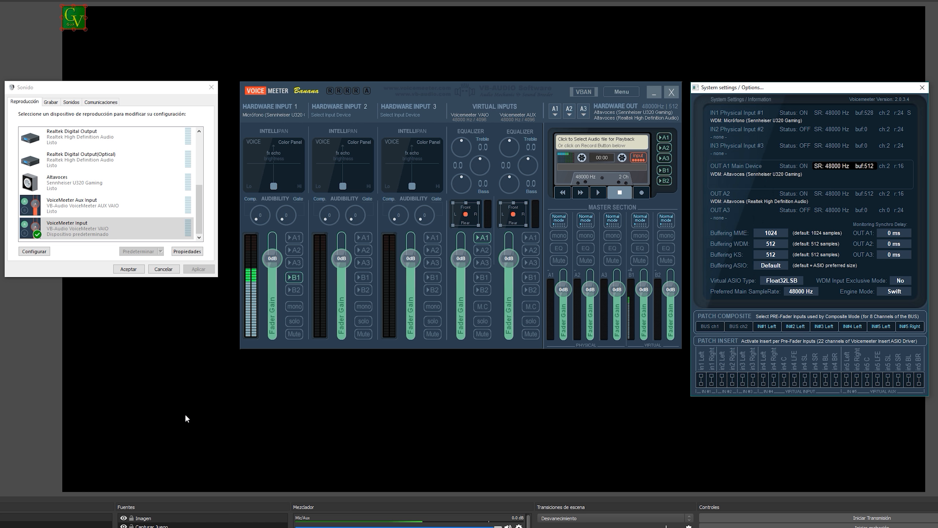
pyautogui.press('super')
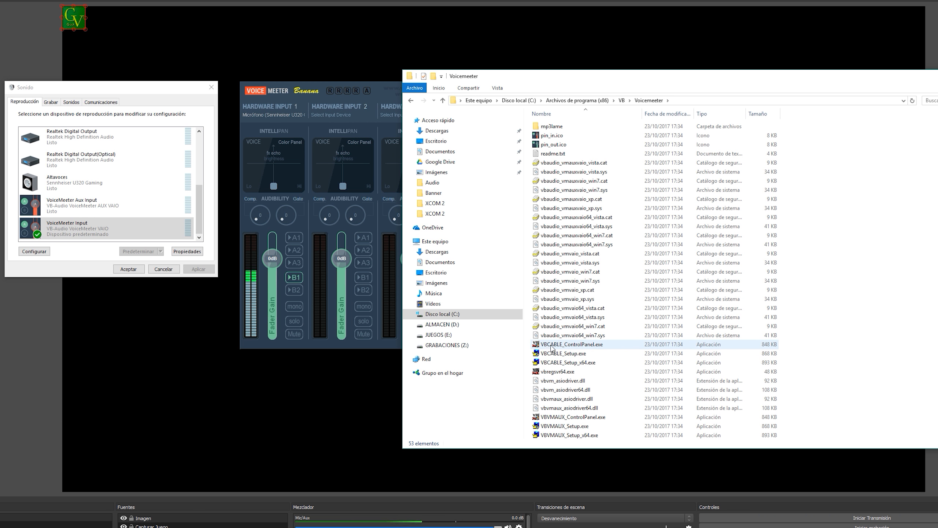
pyautogui.rightClick(588, 347)
pyautogui.click(623, 364)
pyautogui.click(450, 345)
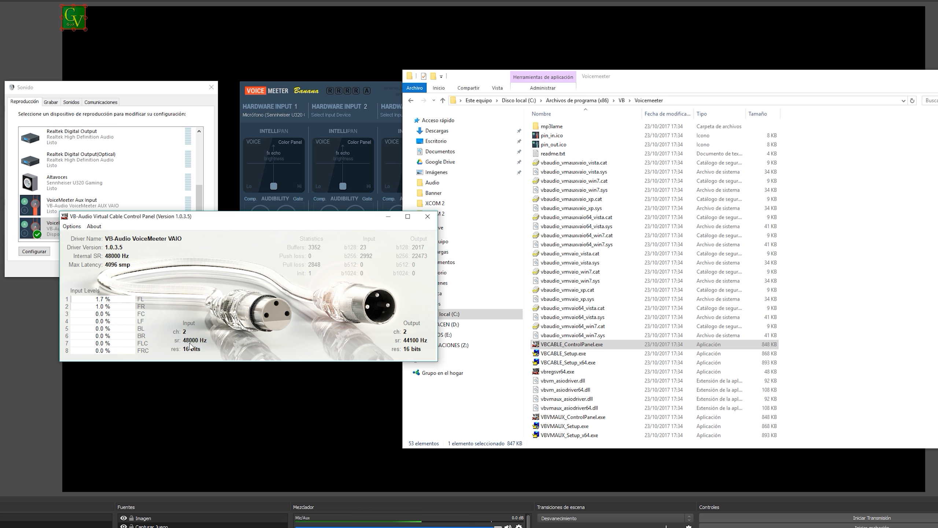
pyautogui.click(72, 226)
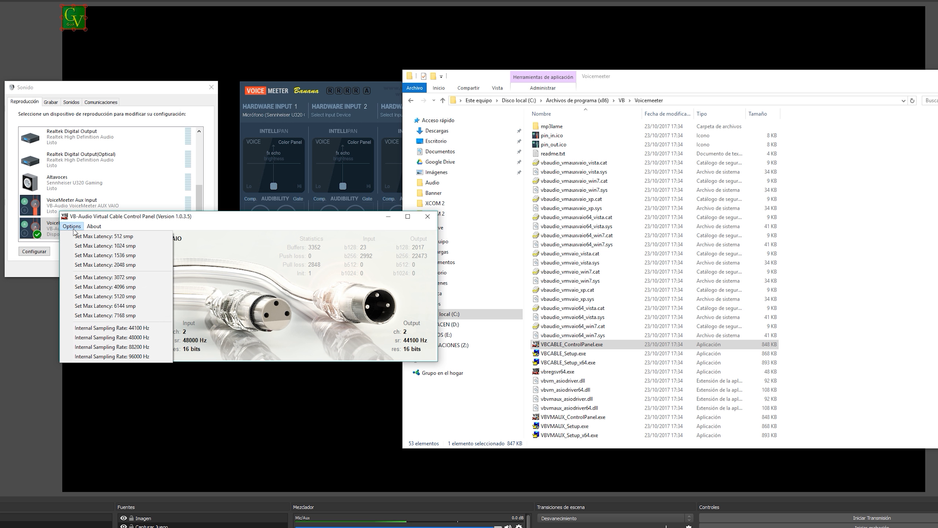
pyautogui.click(136, 338)
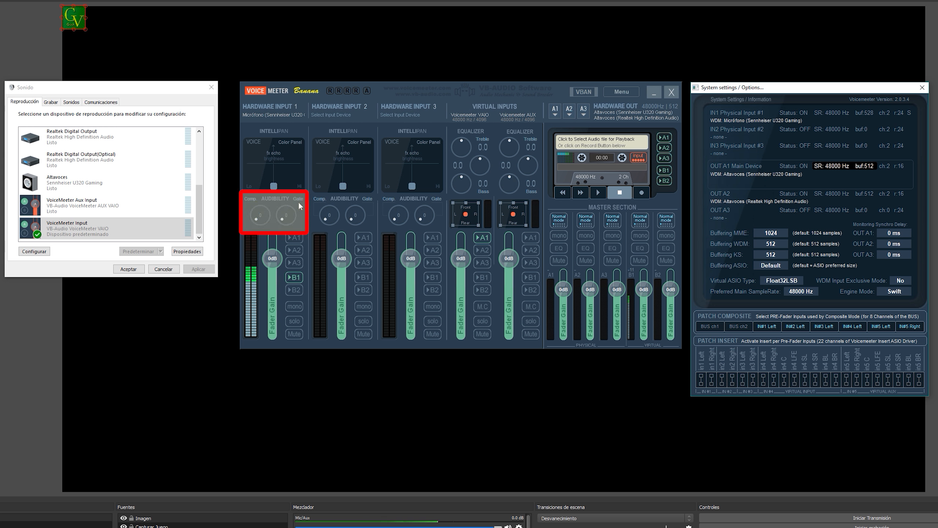
# Step: Adjust the Audibility Gate of Hardware Input 1 to 1.0
pyautogui.moveTo(292, 209); pyautogui.dragTo(283, 217)
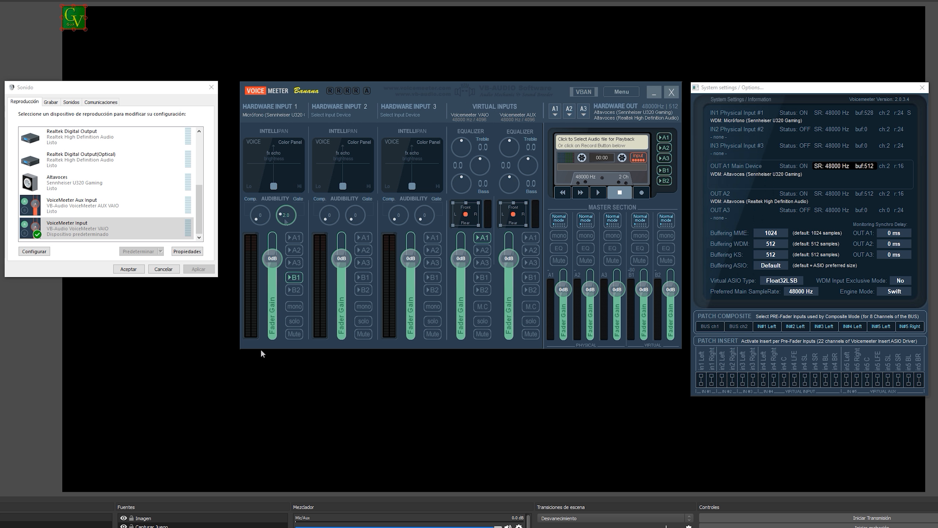
pyautogui.scroll(-4, 281, 218)
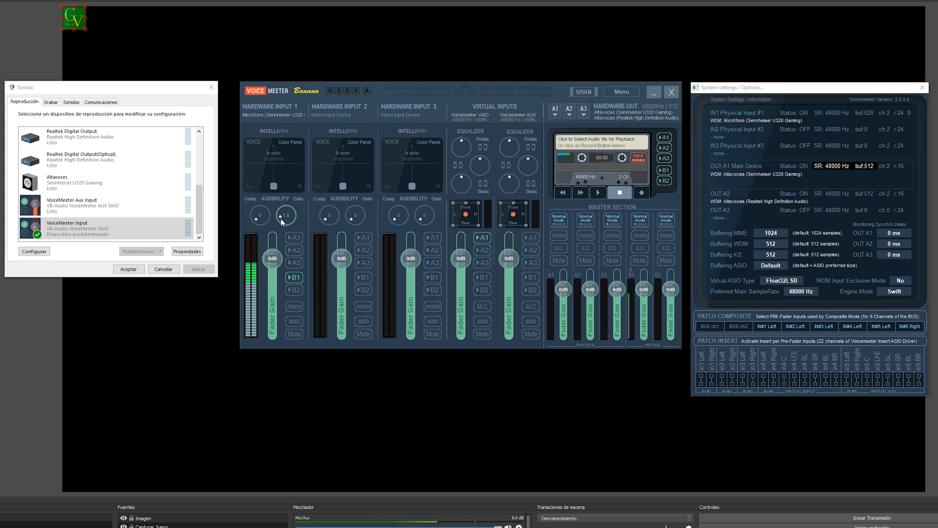
# Step: Try the Gate, Comp. and fader gain of Hardware Input 1, returning both knobs to 0 and the fader to 0 dB
pyautogui.moveTo(280, 219); pyautogui.dragTo(277, 241)
pyautogui.moveTo(258, 223); pyautogui.dragTo(253, 204)
pyautogui.moveTo(250, 225); pyautogui.dragTo(255, 234)
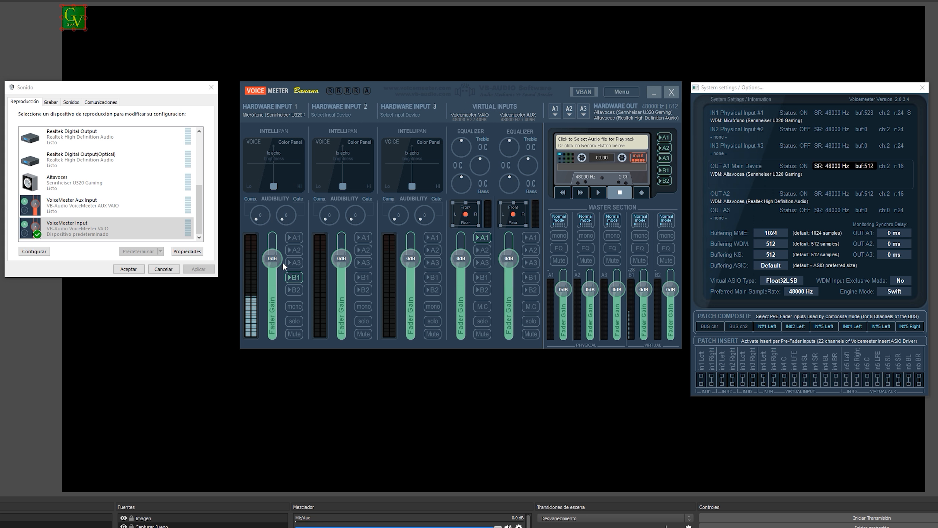
pyautogui.moveTo(275, 262)
pyautogui.mouseDown()
pyautogui.moveTo(276, 249)
pyautogui.moveTo(277, 264)
pyautogui.mouseUp()
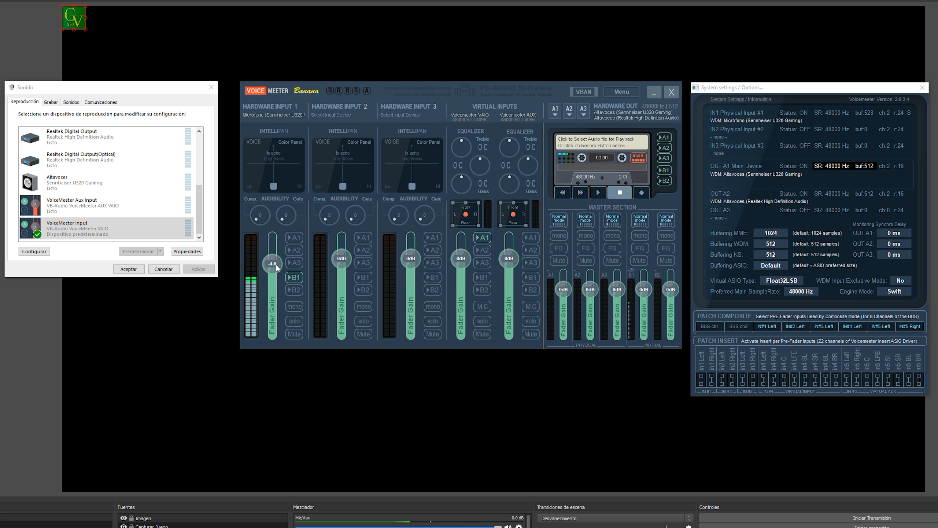
pyautogui.moveTo(275, 262); pyautogui.dragTo(275, 259)
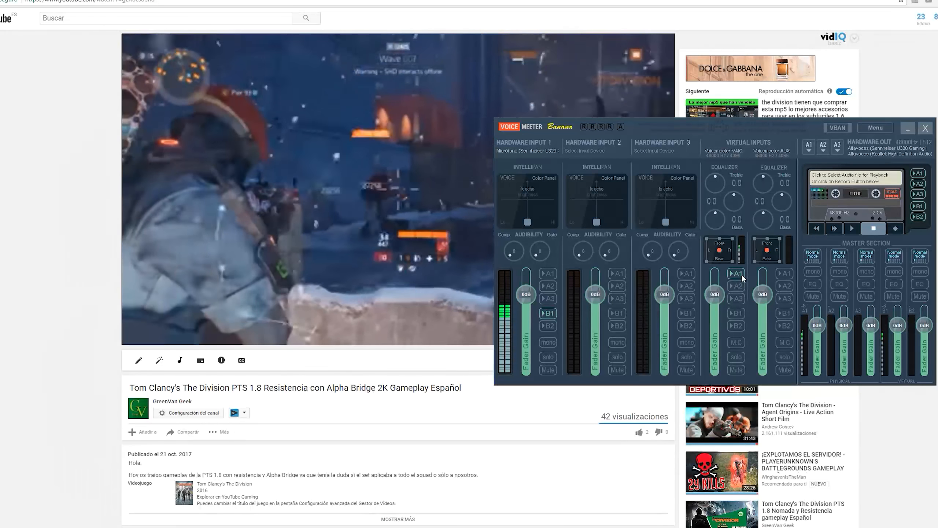
# Step: Try routing the Voicemeeter VAIO input to A1 and A2 while the video plays, and leave only A1 enabled
pyautogui.click(741, 274)
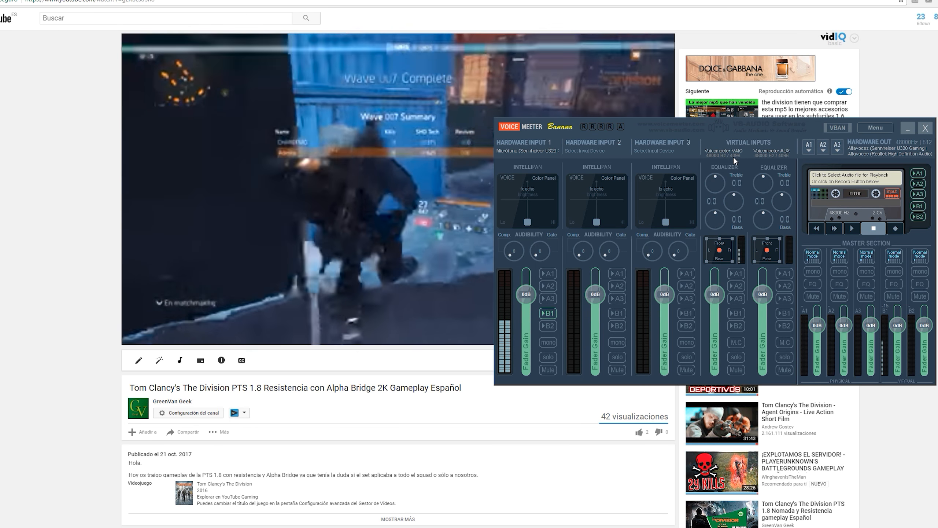
pyautogui.hotkey('alt', 'Tab')
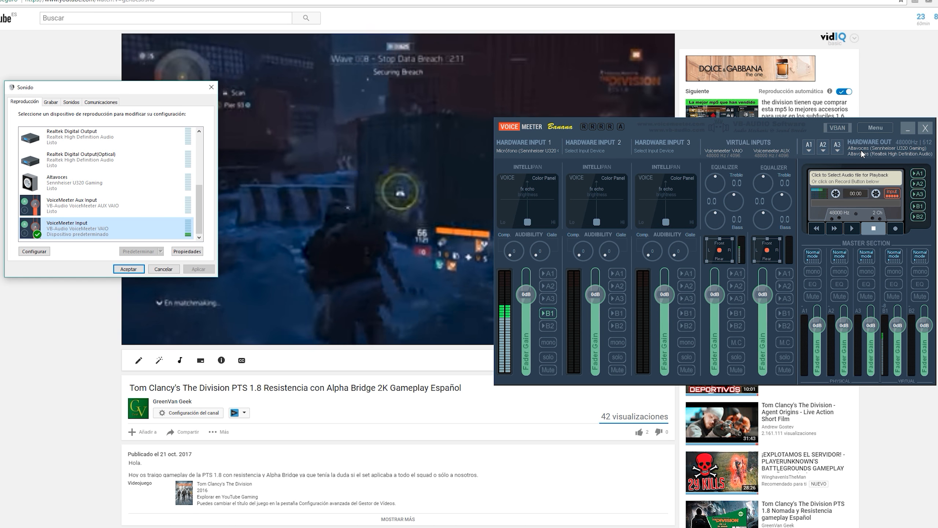
pyautogui.click(734, 286)
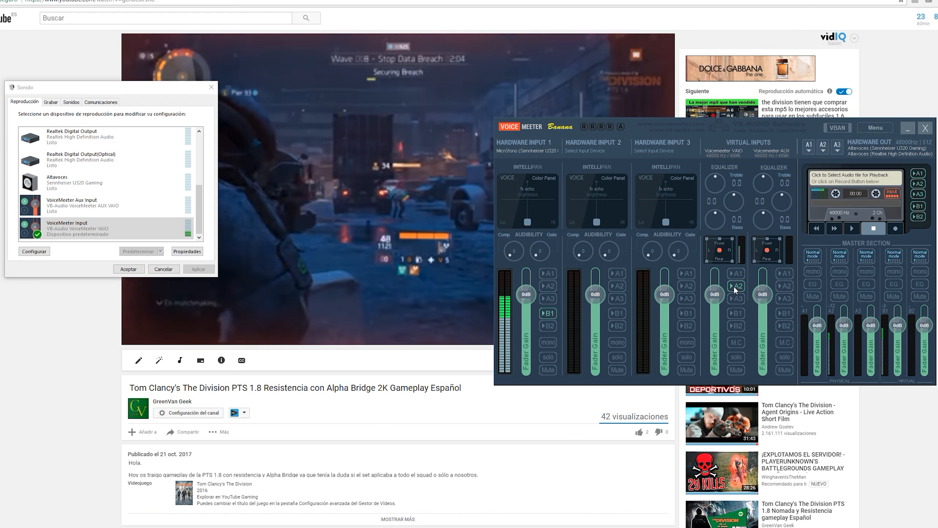
pyautogui.click(734, 275)
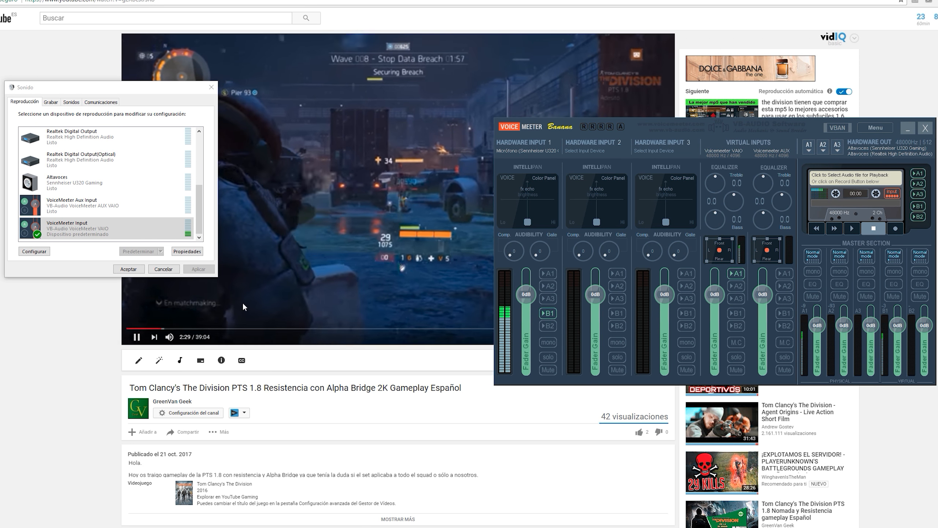
pyautogui.click(170, 336)
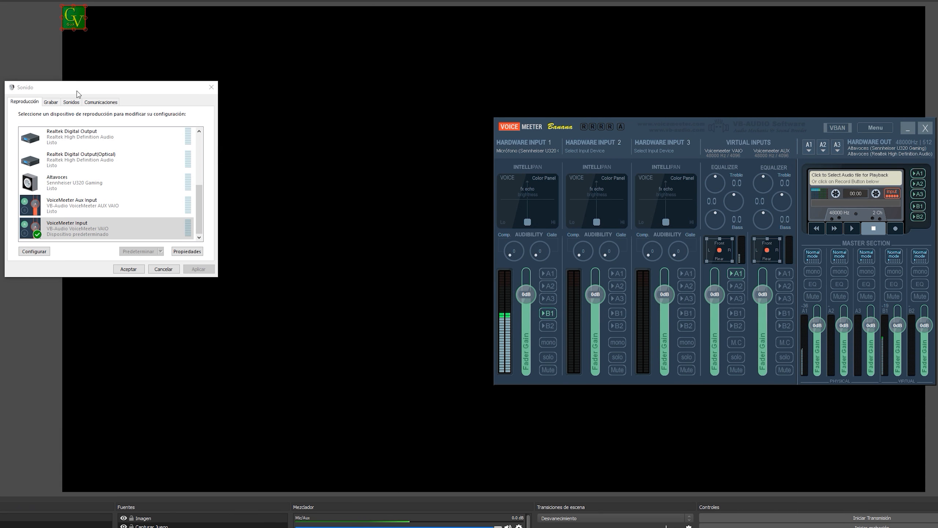
# Step: Bring the Voicemeeter window closer to the Sound dialog and turn off the B1 routing of Hardware Input 1
pyautogui.moveTo(706, 128); pyautogui.dragTo(498, 101)
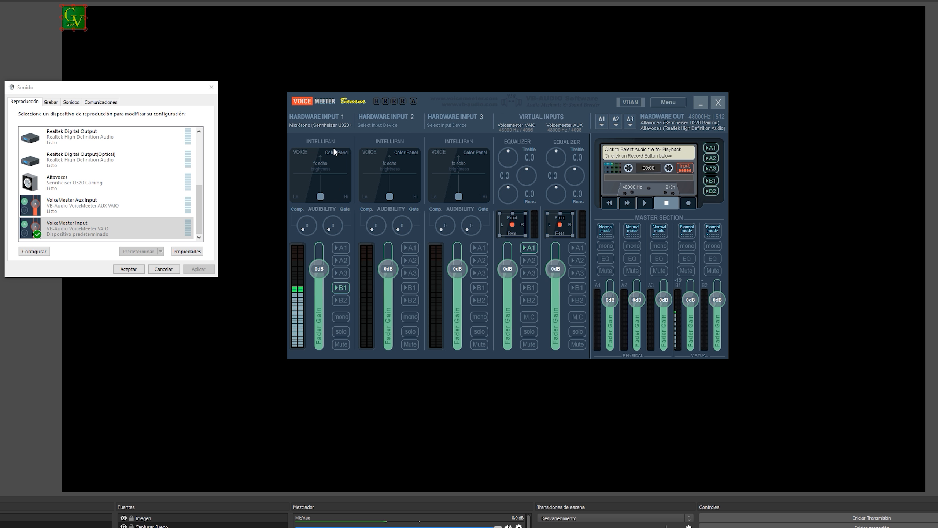
pyautogui.click(342, 289)
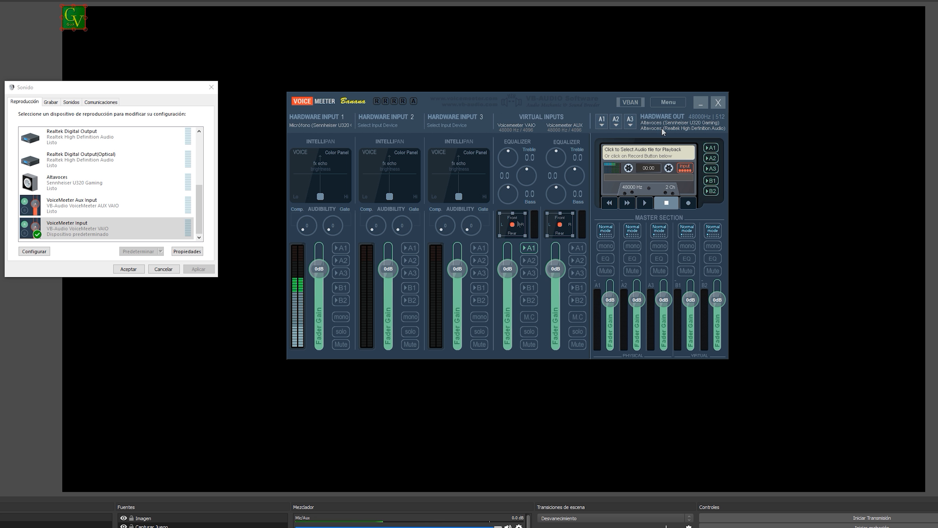
pyautogui.click(70, 227)
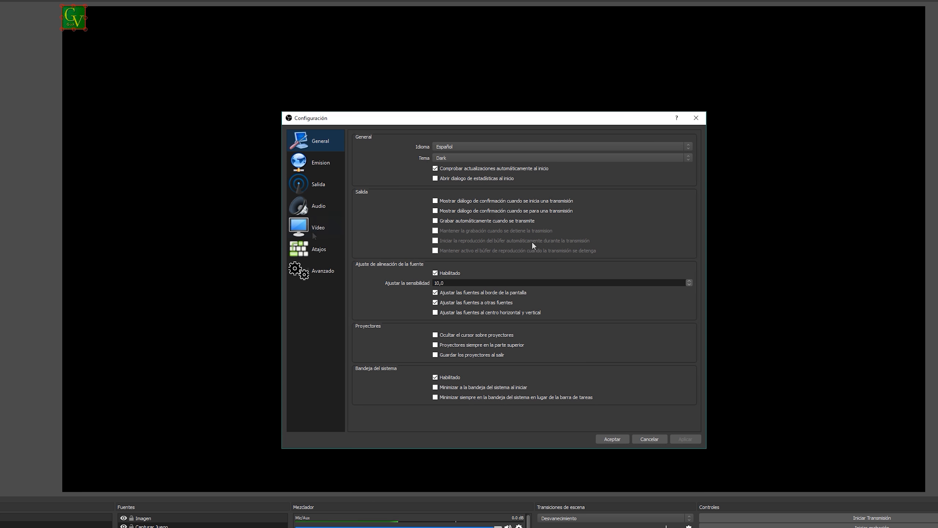
# Step: In the OBS audio settings, set the first desktop audio device to VoiceMeeter Input (VB-Audio VoiceMeeter VAIO)
pyautogui.click(312, 213)
pyautogui.moveTo(501, 120); pyautogui.dragTo(775, 119)
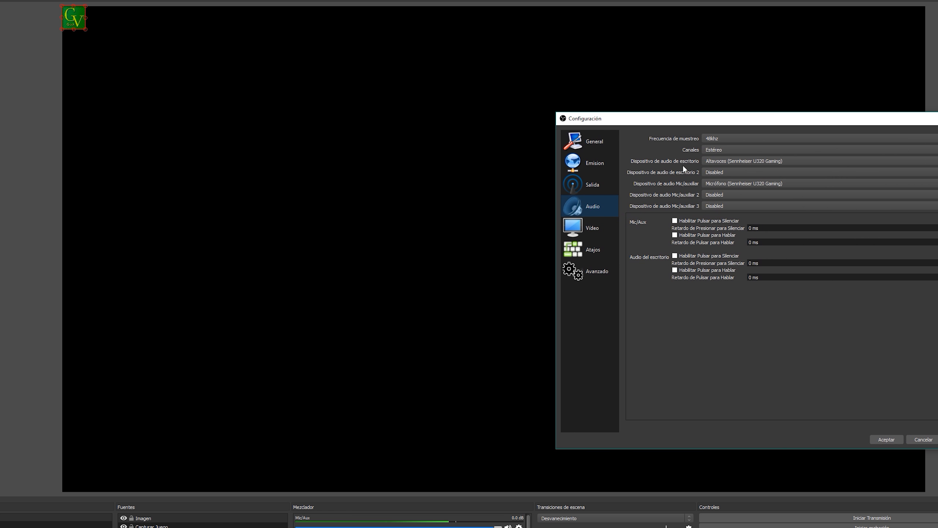
pyautogui.click(728, 162)
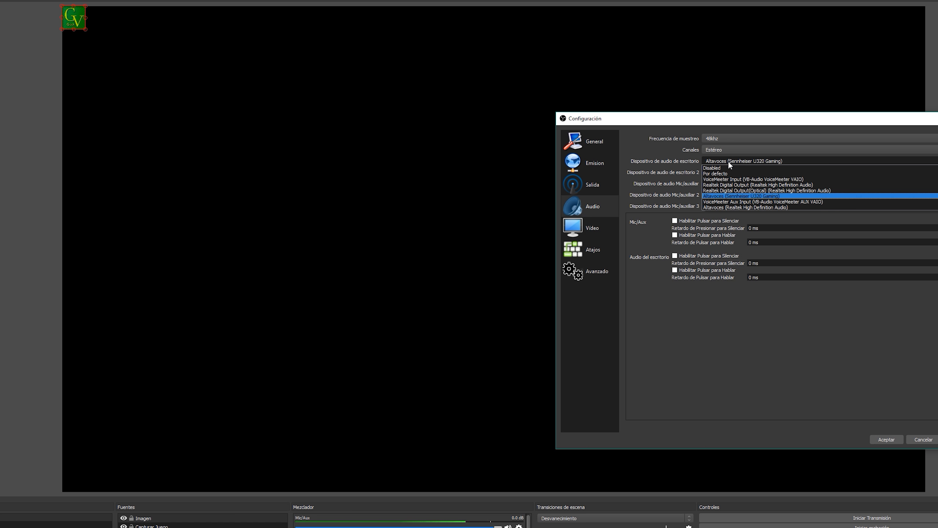
pyautogui.click(736, 179)
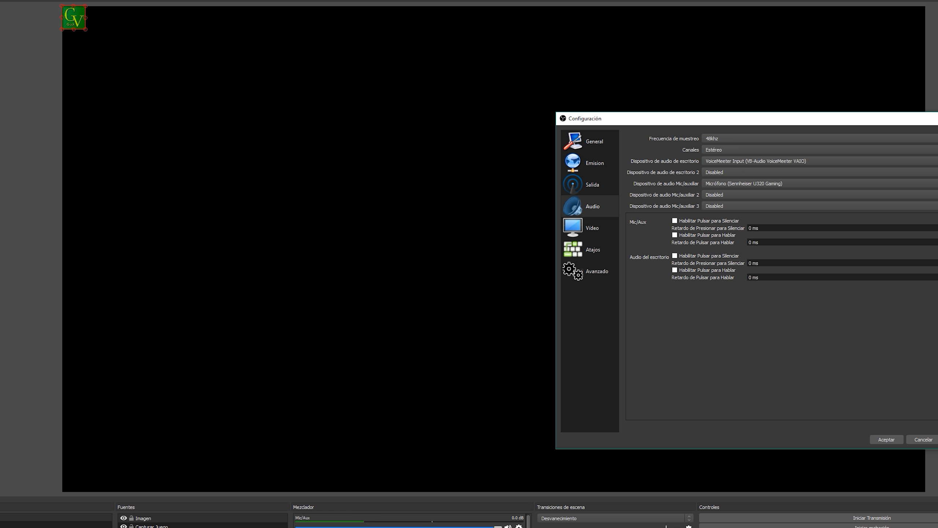
# Step: In Discord's Voice & Video settings, set the input device to Micrófono (Sennheiser U320 Gaming) and the output device to VoiceMeeter Aux Input
pyautogui.hotkey('alt', 'Tab')
pyautogui.hotkey('alt', 'Tab')
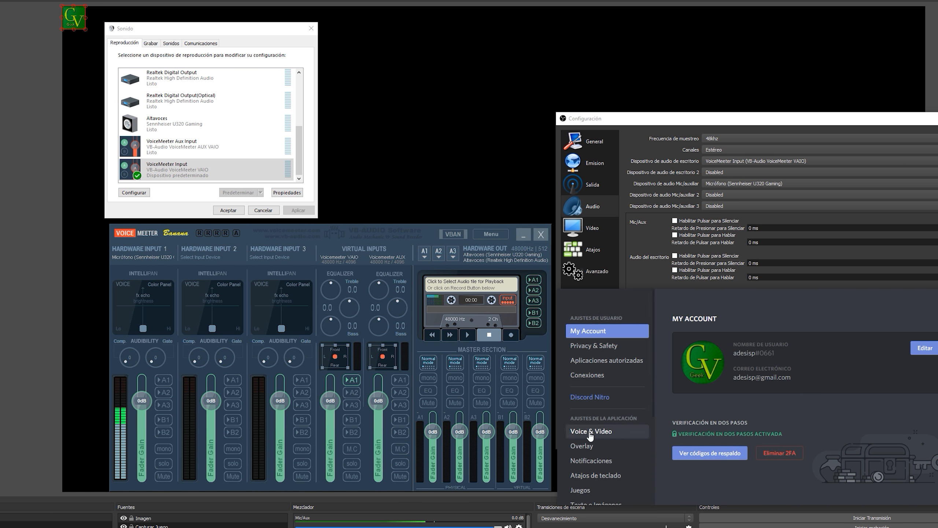
pyautogui.click(590, 436)
pyautogui.click(710, 353)
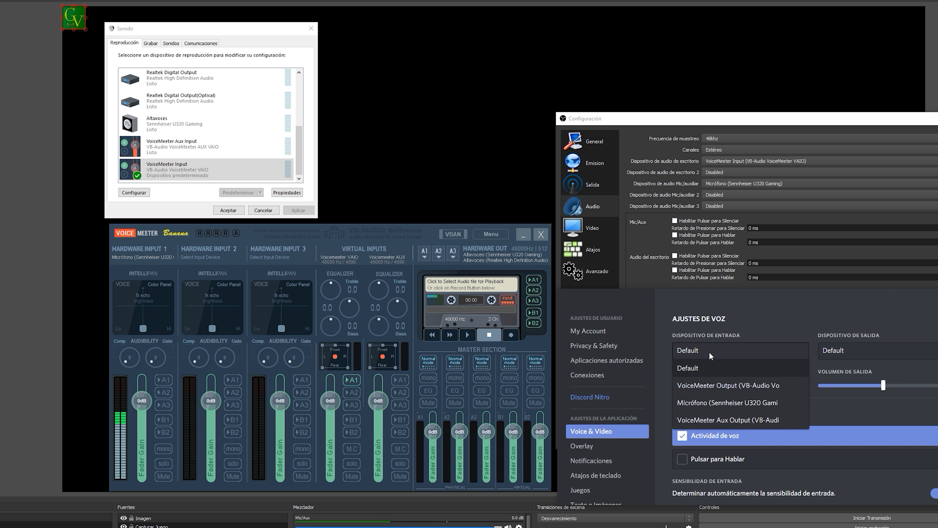
pyautogui.click(725, 404)
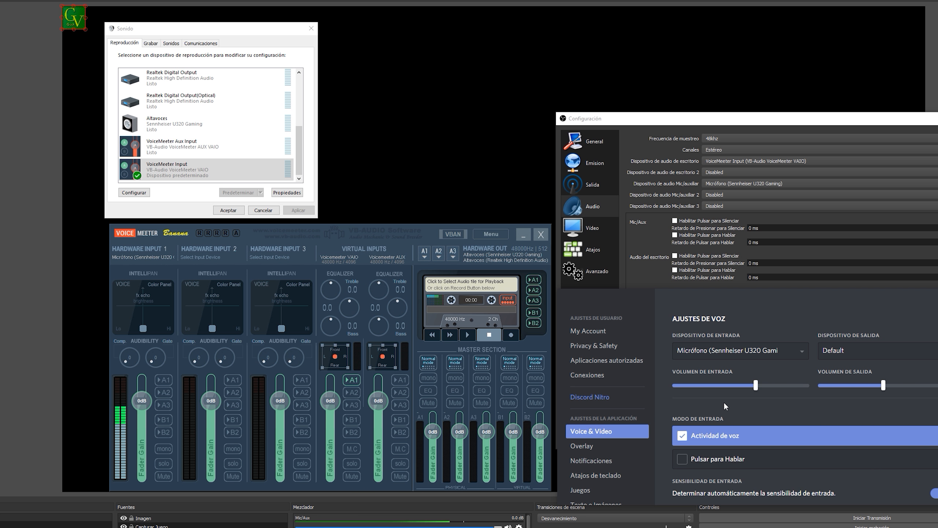
pyautogui.click(856, 351)
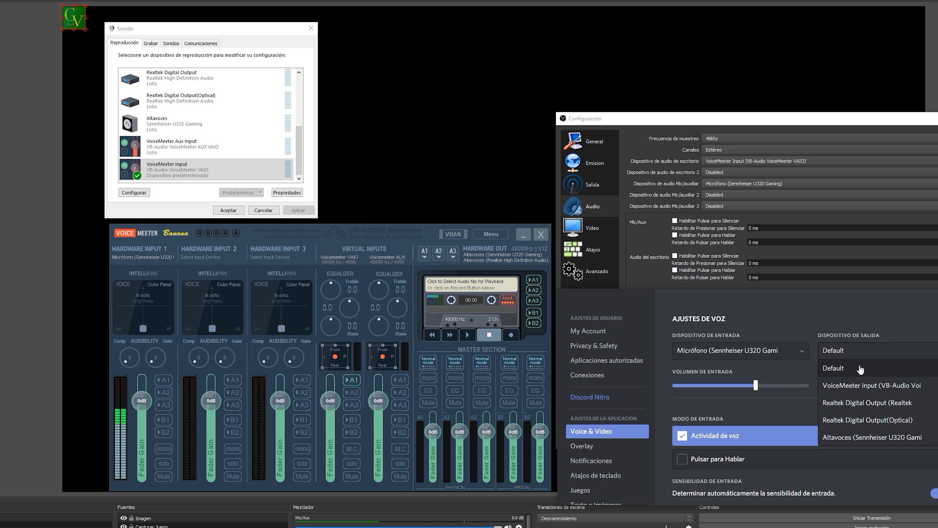
pyautogui.scroll(-2, 858, 392)
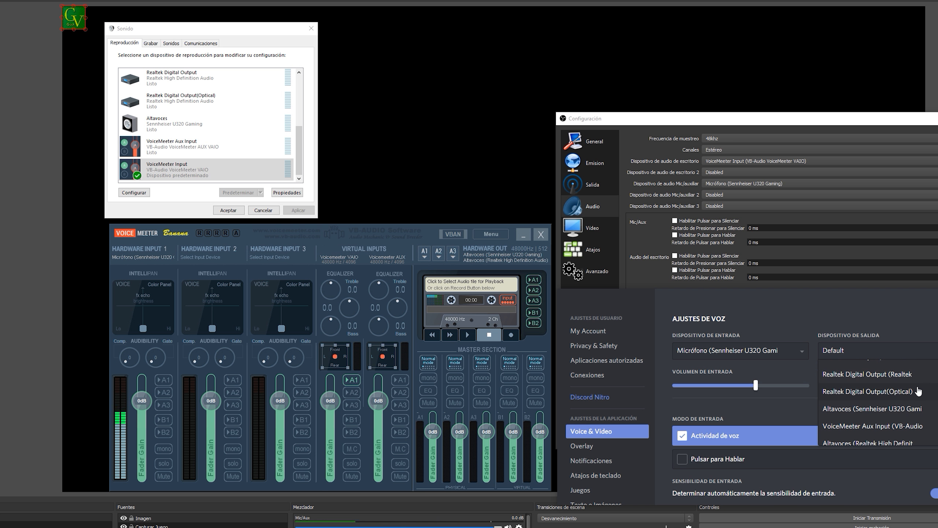
pyautogui.click(864, 420)
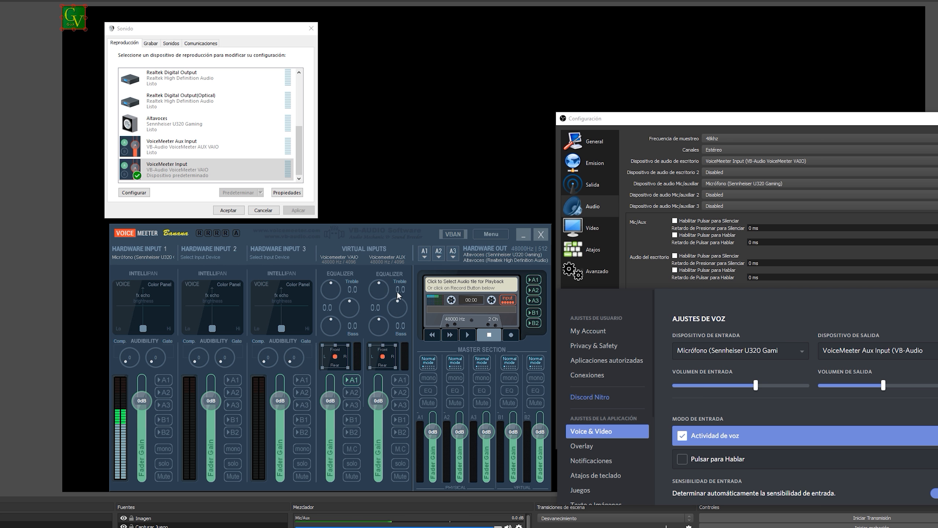
# Step: Route the Voicemeeter AUX input to A1 and set OBS desktop audio device 2 to VoiceMeeter Aux Input (VB-Audio VoiceMeeter AUX VAIO)
pyautogui.click(400, 380)
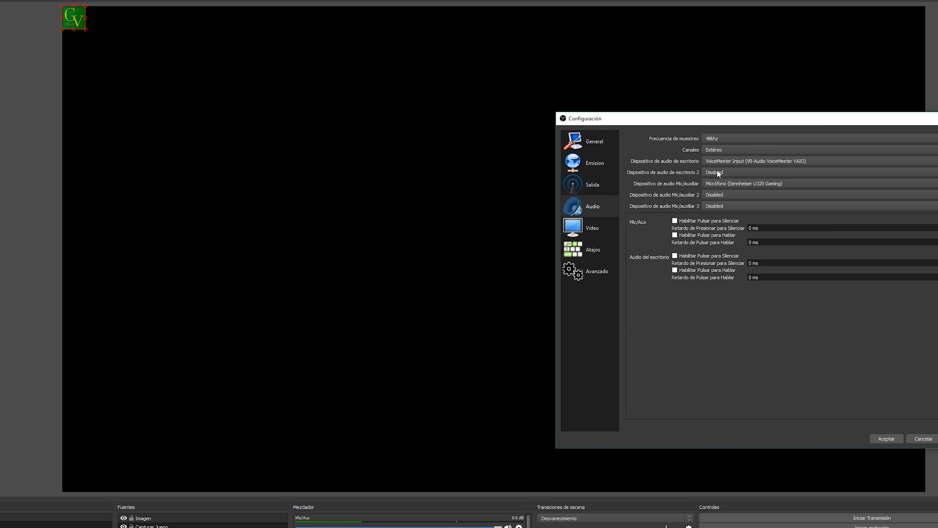
pyautogui.click(718, 172)
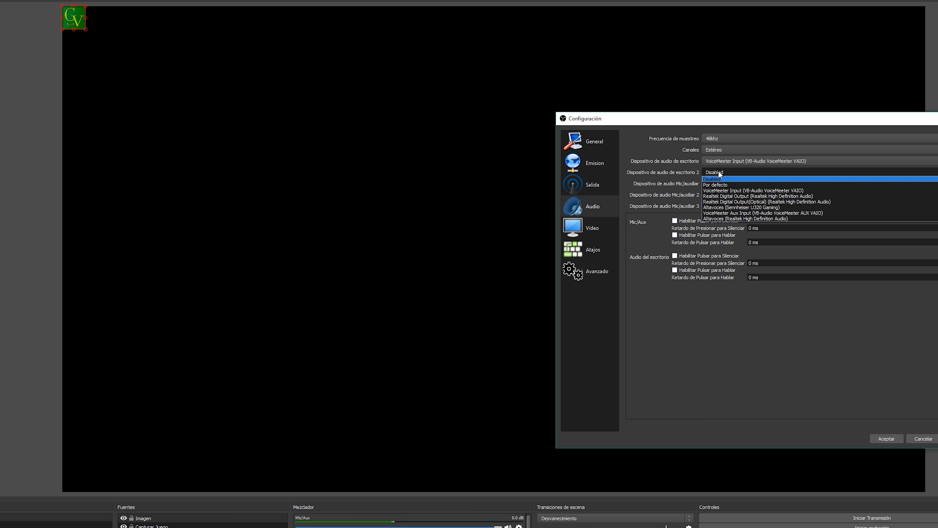
pyautogui.click(743, 212)
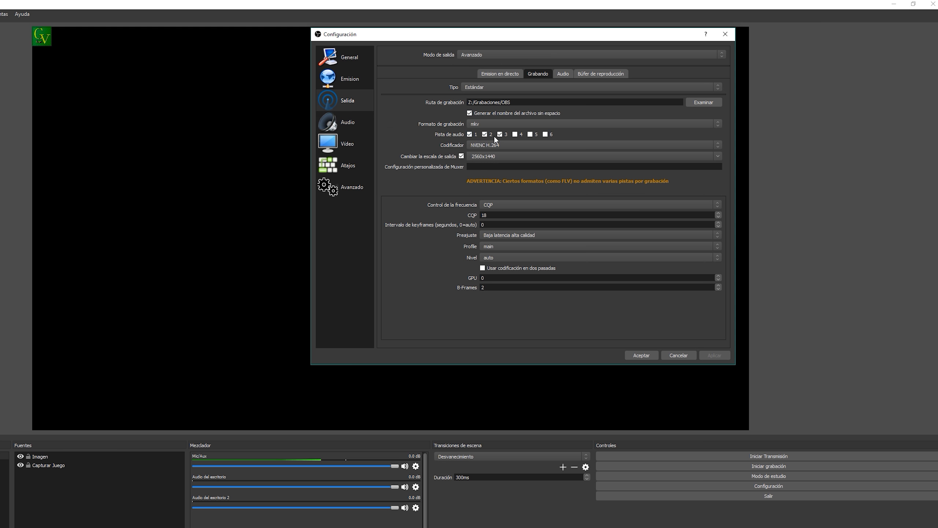
# Step: Review the configured audio devices, close the settings, and open the advanced audio properties wide enough to show all six tracks
pyautogui.click(349, 122)
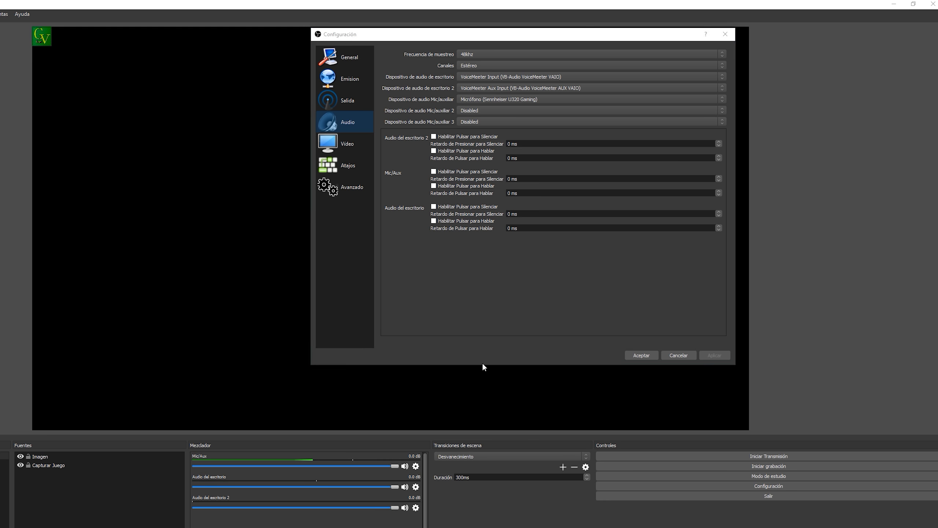
pyautogui.click(678, 355)
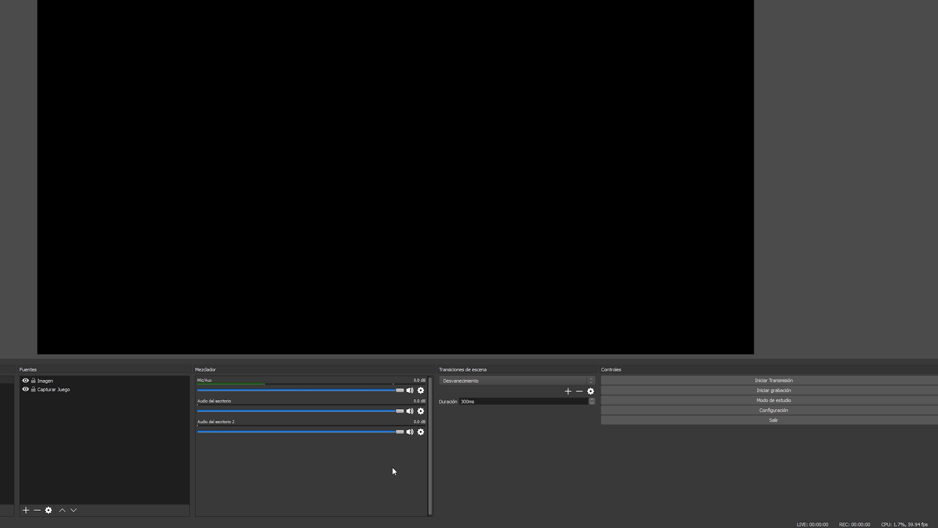
pyautogui.rightClick(396, 470)
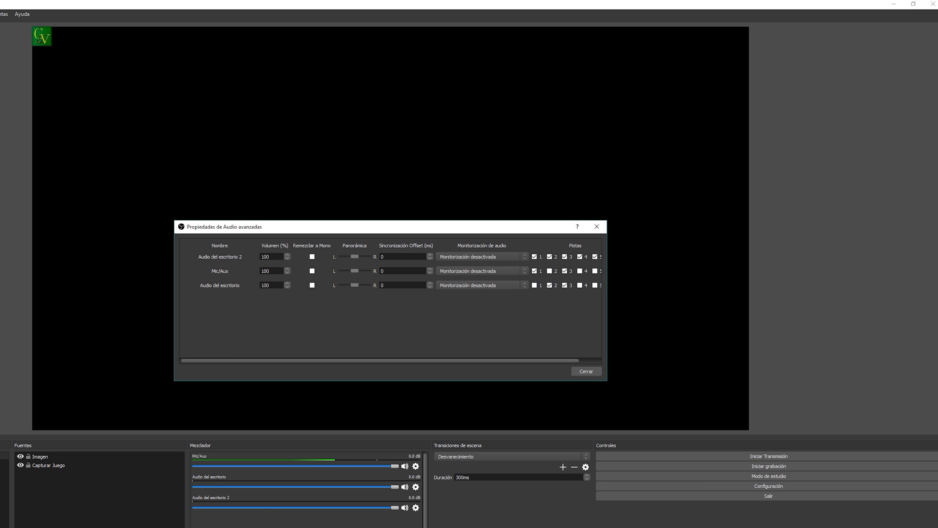
pyautogui.moveTo(437, 229); pyautogui.dragTo(345, 194)
pyautogui.moveTo(513, 279); pyautogui.dragTo(709, 282)
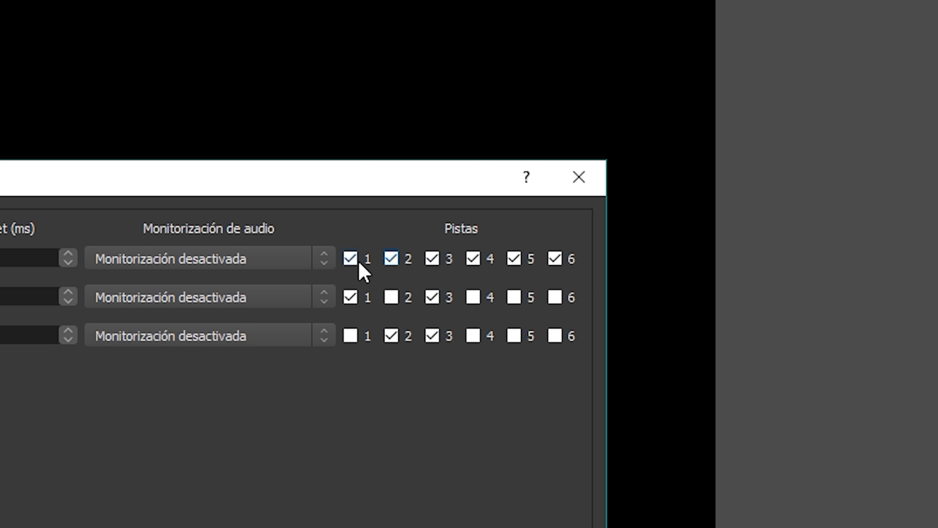
# Step: Assign Audio del escritorio to track 1 only, Mic/Aux to track 2 only and Audio del escritorio 2 to track 3 only
pyautogui.click(556, 260)
pyautogui.click(515, 262)
pyautogui.click(471, 261)
pyautogui.click(431, 263)
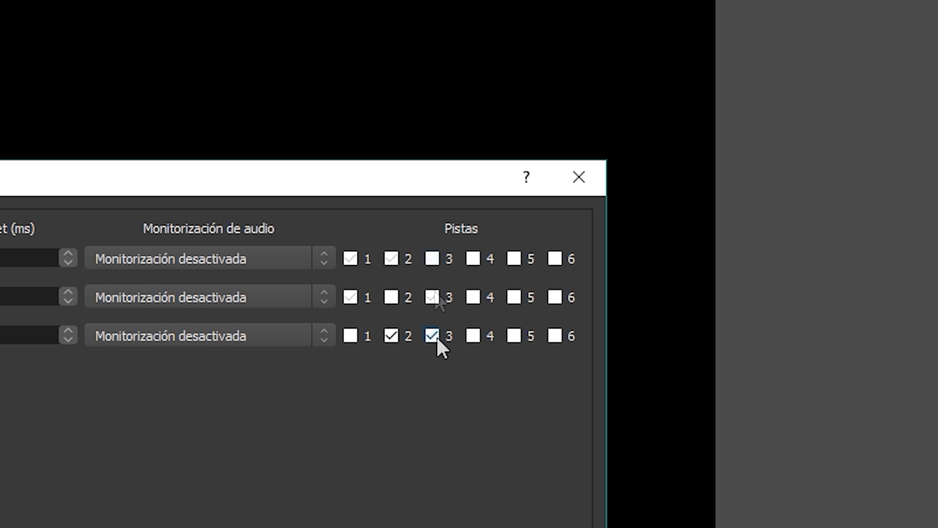
pyautogui.click(436, 336)
pyautogui.click(389, 336)
pyautogui.click(351, 335)
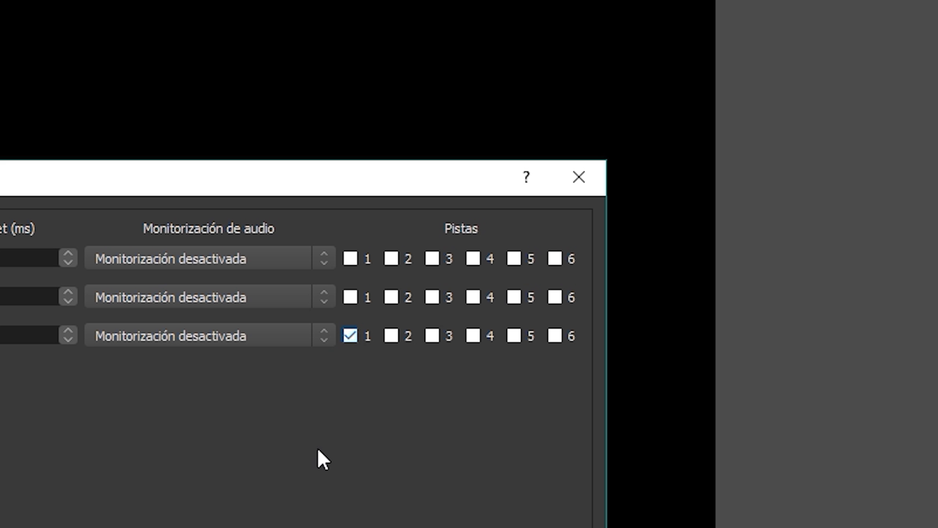
pyautogui.click(391, 298)
pyautogui.click(433, 258)
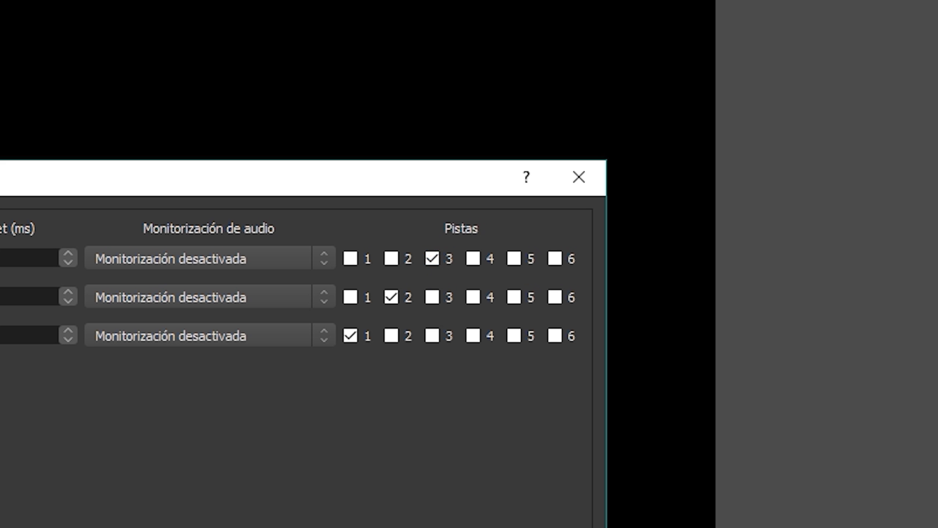
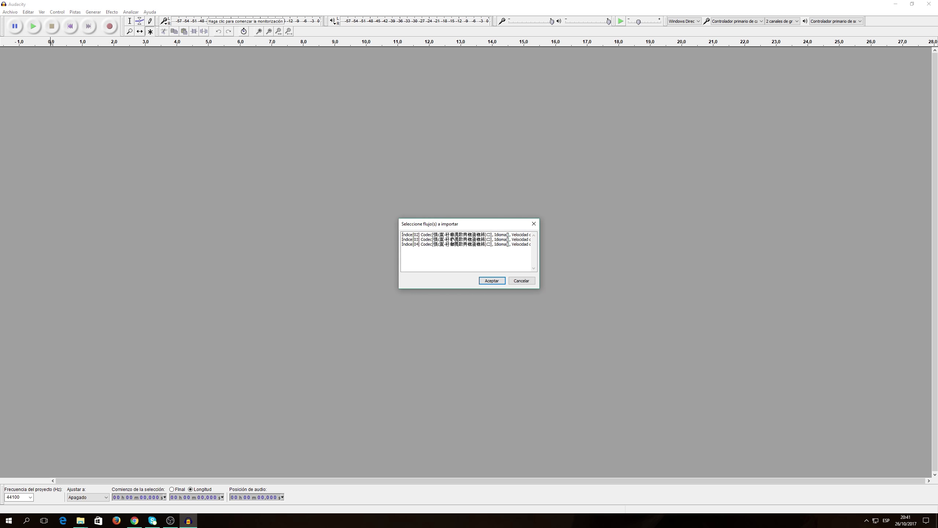
# Step: Import all three audio streams of the recording into Audacity and select the second and third tracks in turn
pyautogui.moveTo(456, 237); pyautogui.dragTo(467, 270)
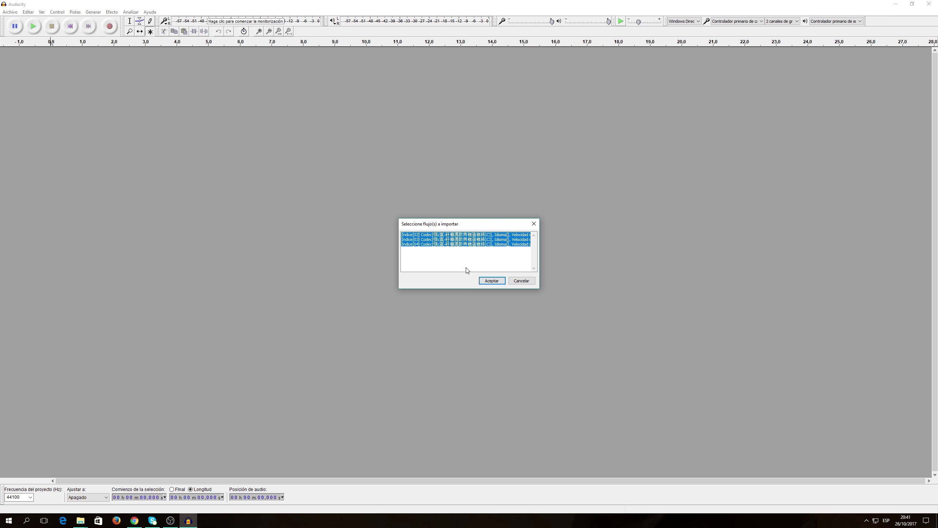
pyautogui.click(492, 281)
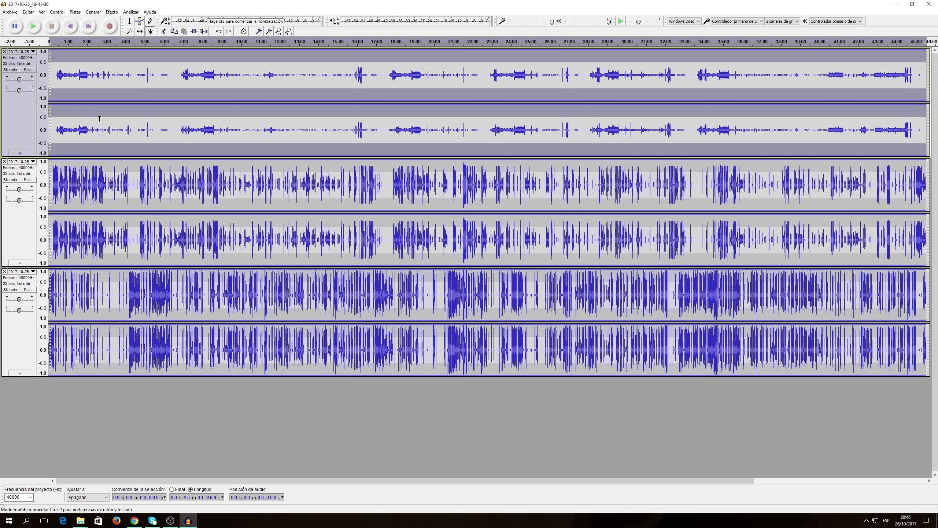
pyautogui.click(21, 239)
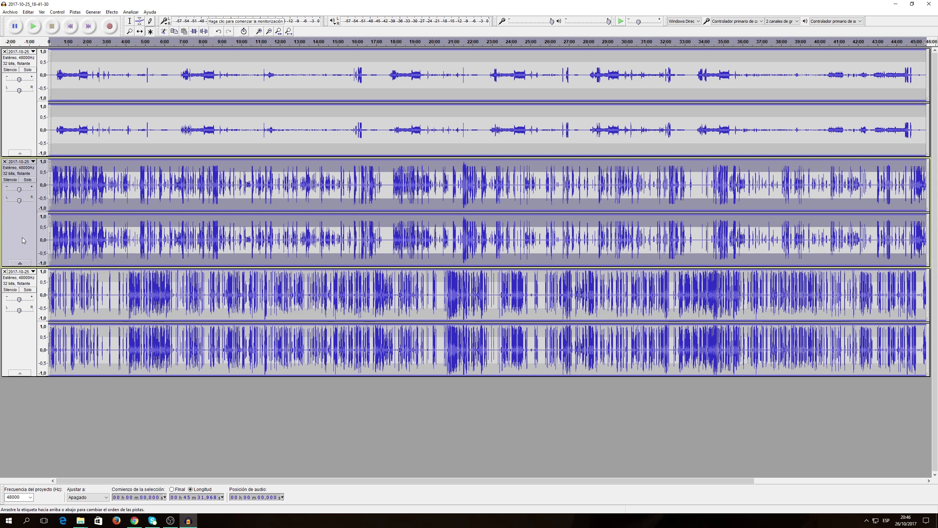
pyautogui.click(21, 333)
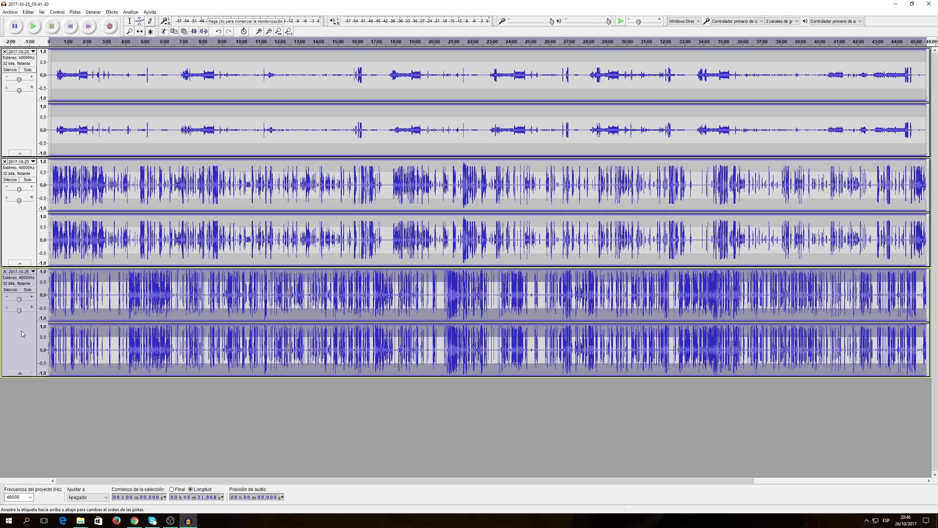
# Step: Play all three recorded tracks together from a little over one minute in, and stop playback
pyautogui.click(73, 45)
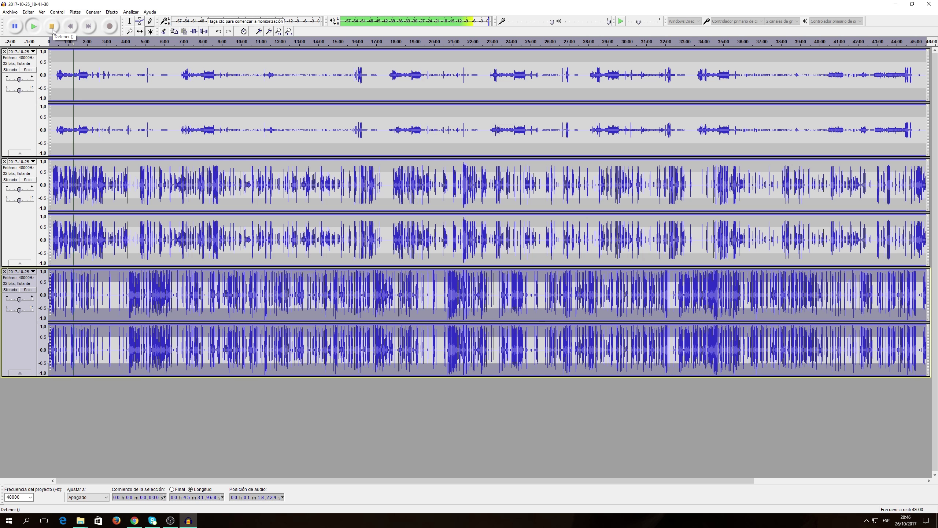
pyautogui.click(52, 26)
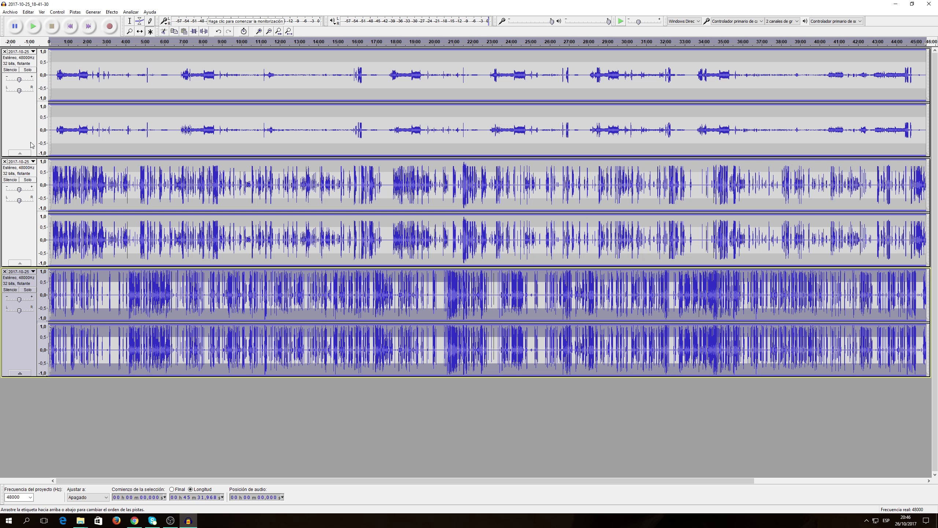
# Step: Solo the first track, listen to it from about one minute in, and stop playback
pyautogui.click(29, 70)
pyautogui.click(69, 42)
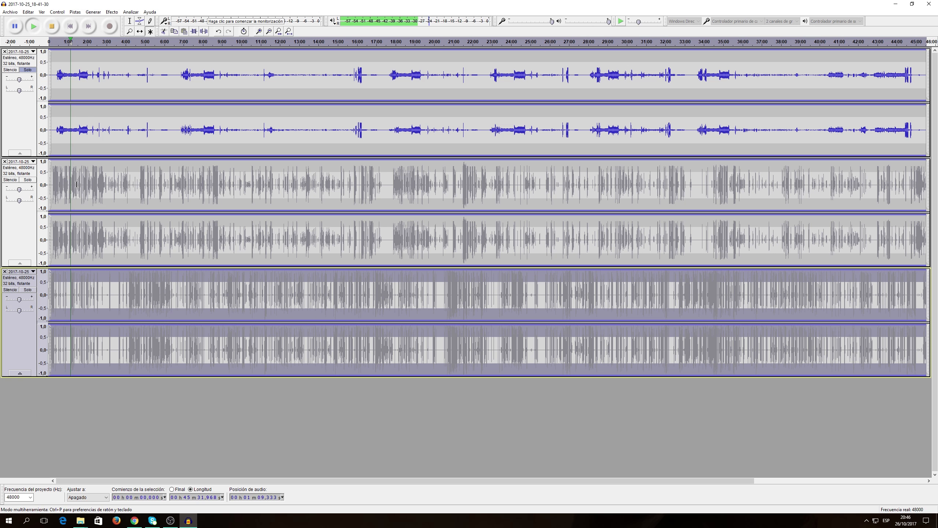
pyautogui.click(52, 25)
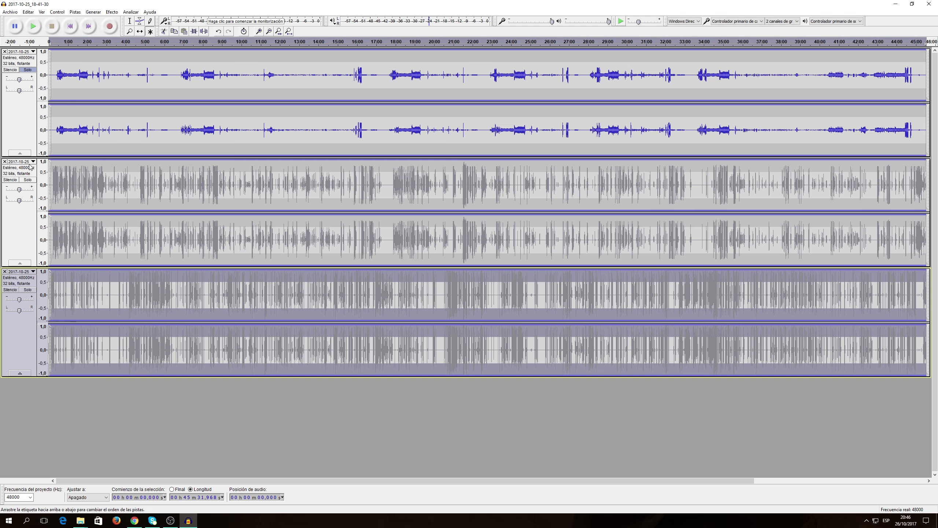
# Step: Solo the second track, listen to it from about one minute in, and stop playback
pyautogui.click(29, 180)
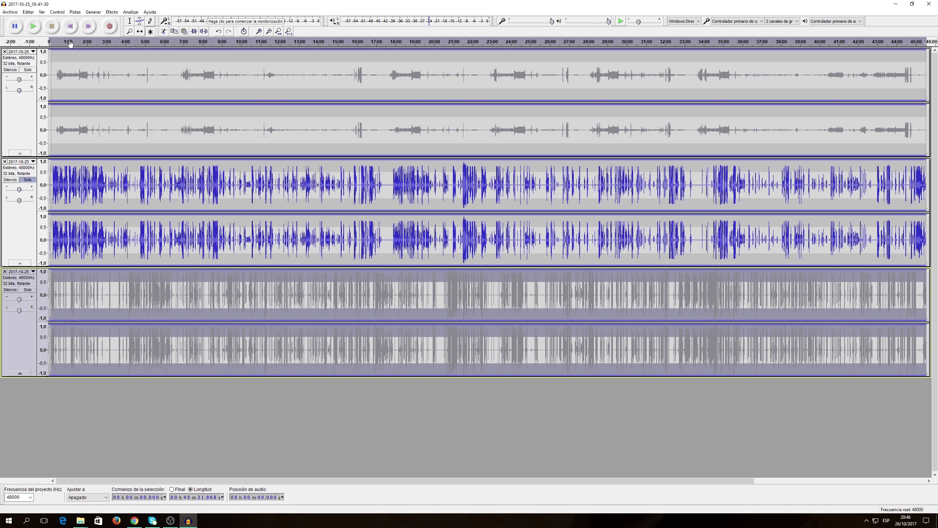
pyautogui.press('space')
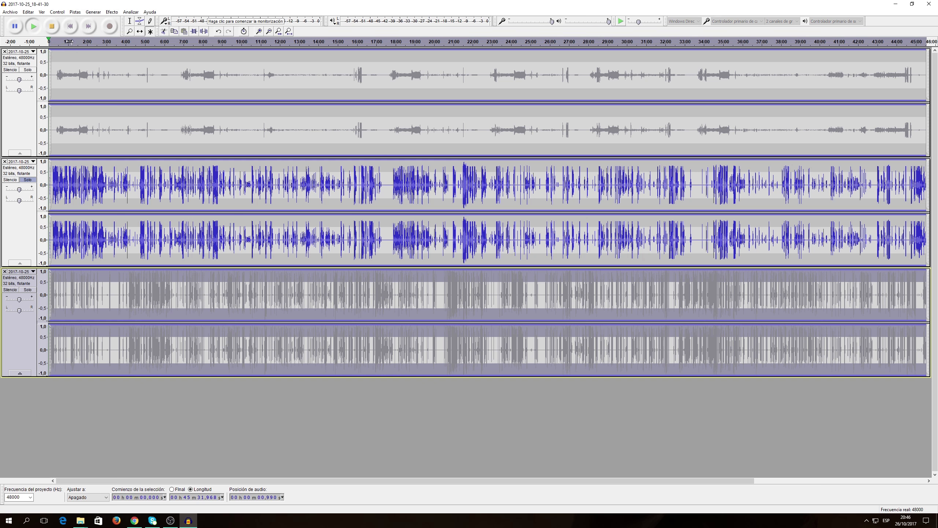
pyautogui.click(68, 42)
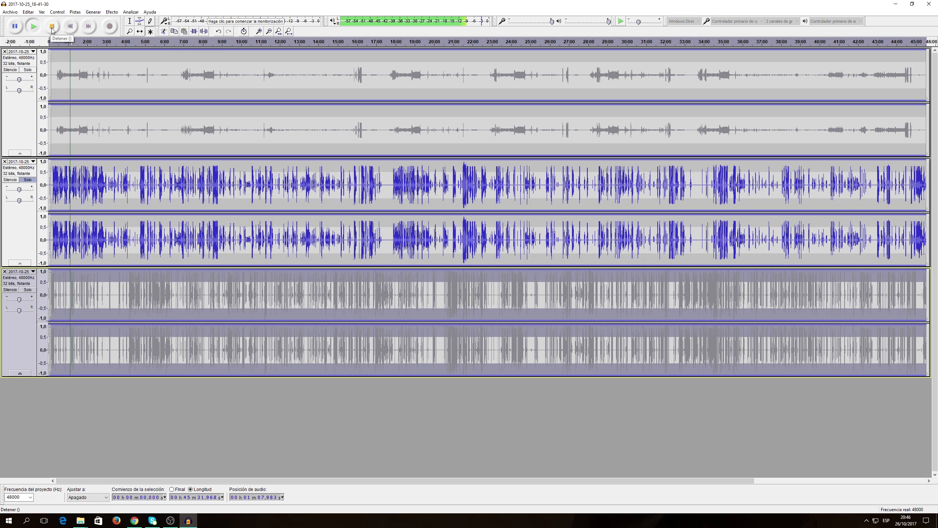
pyautogui.click(52, 26)
# Step: Solo the third track, listen to it from about 1 min 13 s, and stop playback
pyautogui.click(27, 289)
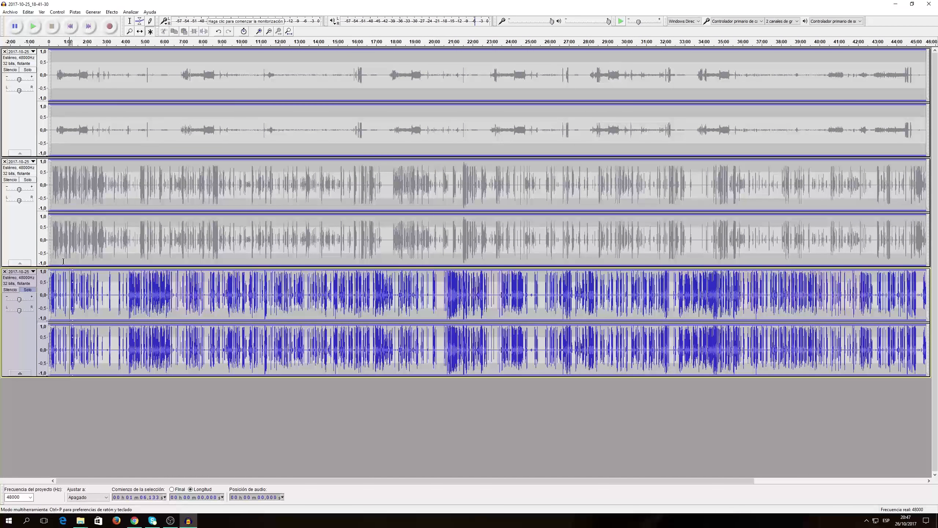
pyautogui.click(72, 278)
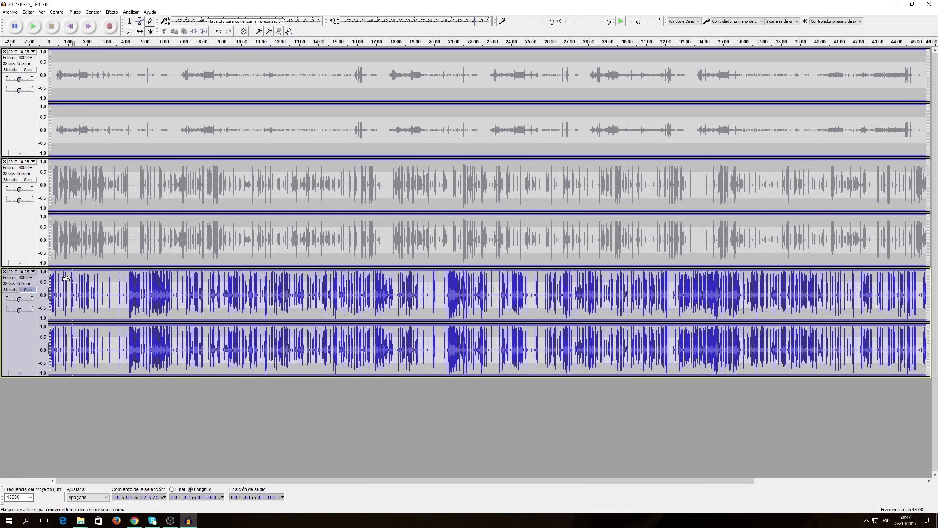
pyautogui.click(33, 27)
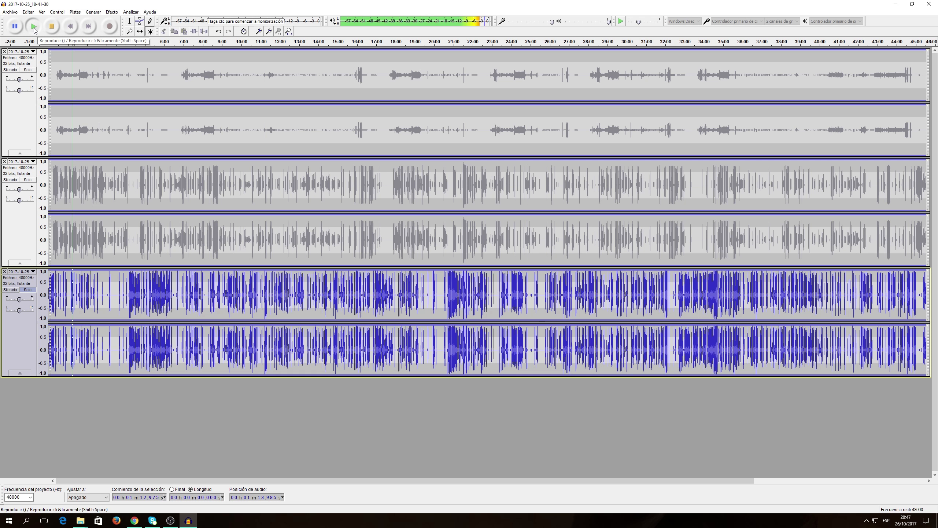
pyautogui.click(54, 30)
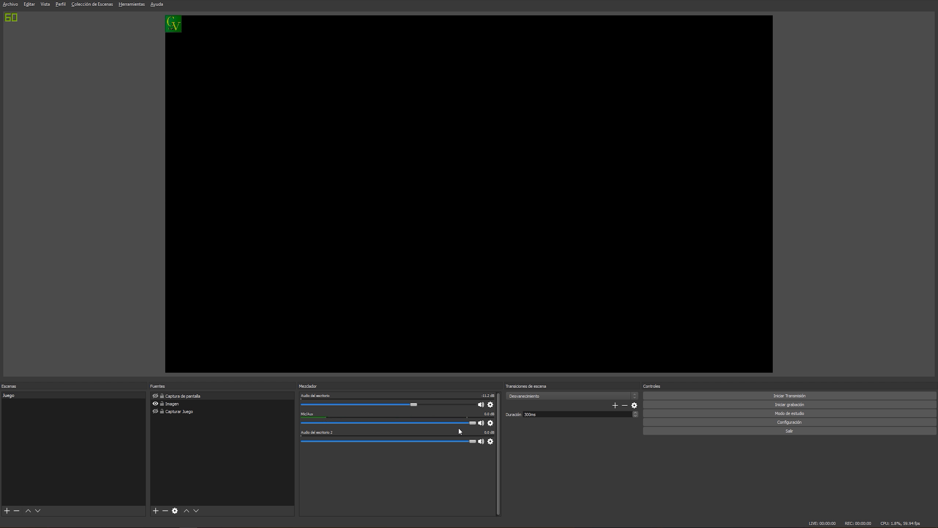
# Step: In OBS, open the audio filters of Mic/Aux and view the available filter types without adding one
pyautogui.click(490, 424)
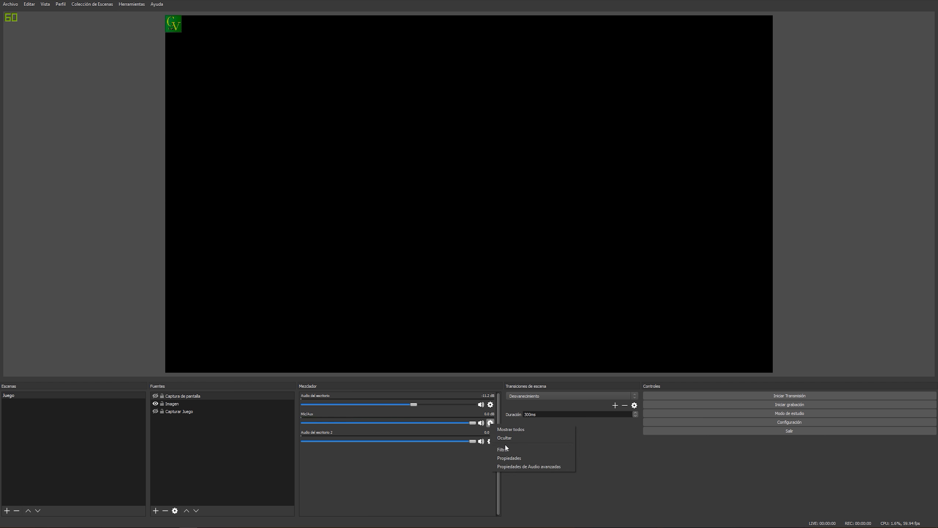
pyautogui.click(505, 450)
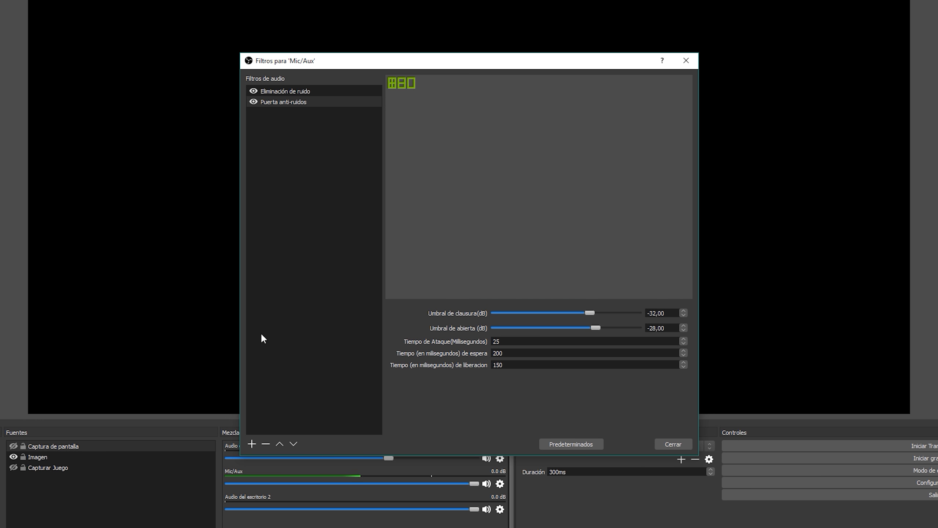
pyautogui.click(250, 445)
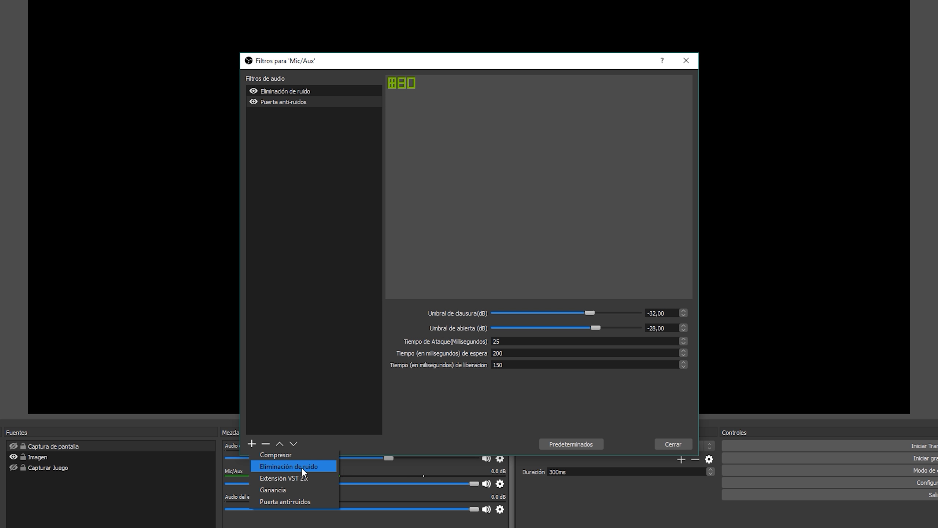
pyautogui.click(309, 361)
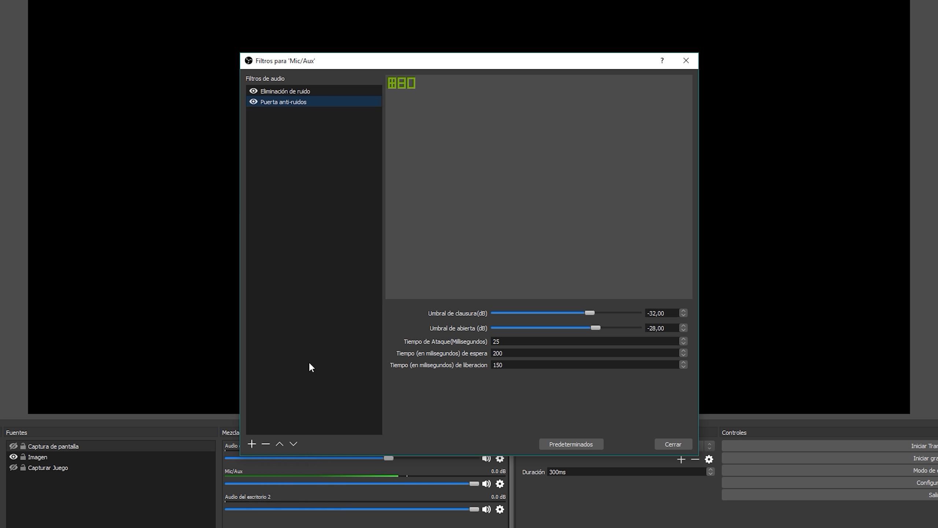
# Step: Examine the Eliminación de ruido and Puerta anti-ruidos settings, check the microphone level in Voicemeeter Banana beside the filters window, and minimise Voicemeeter
pyautogui.click(290, 92)
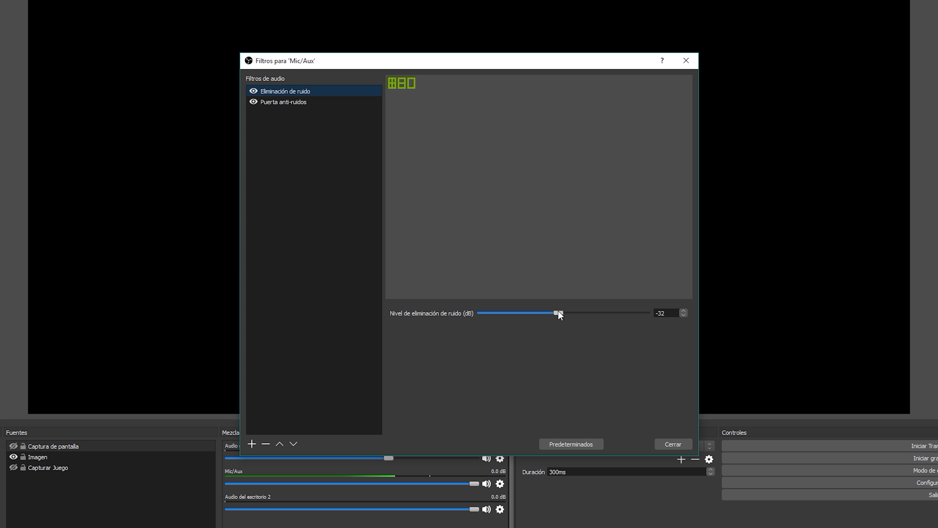
pyautogui.click(289, 101)
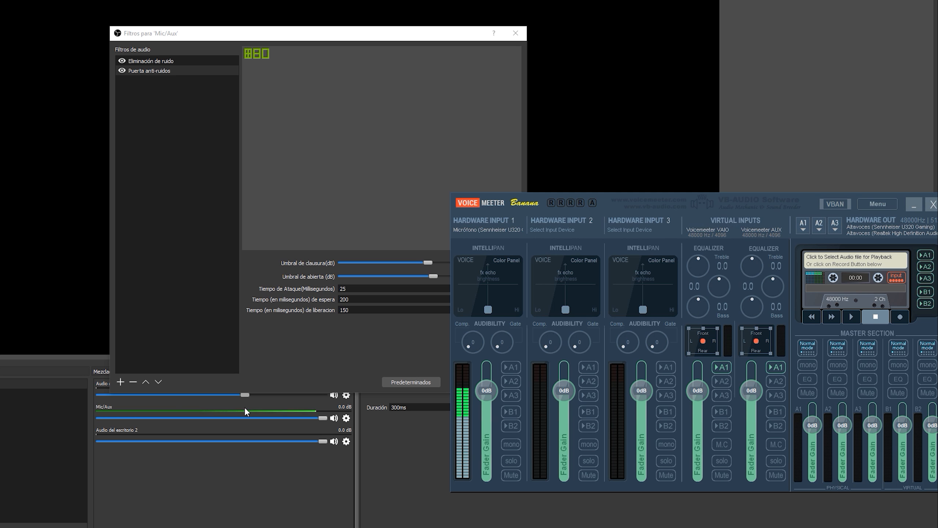
pyautogui.moveTo(772, 198); pyautogui.dragTo(681, 192)
pyautogui.click(842, 199)
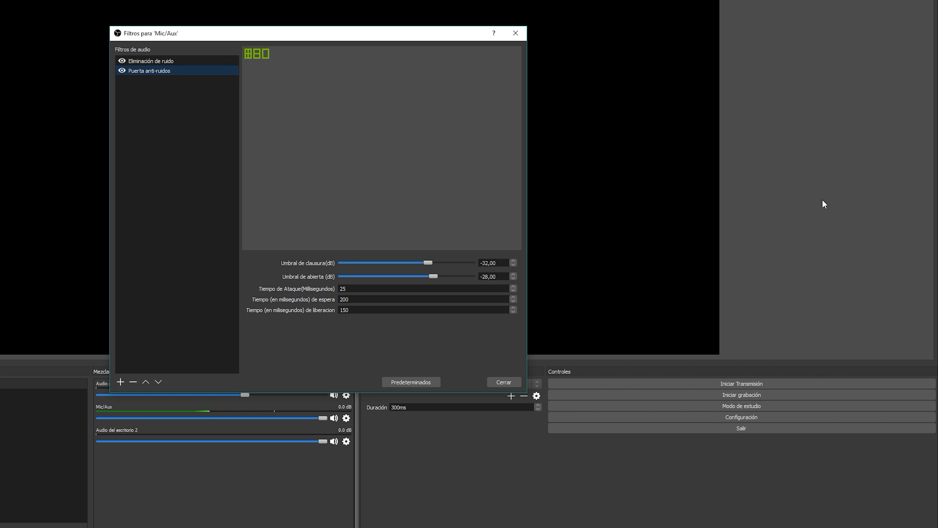